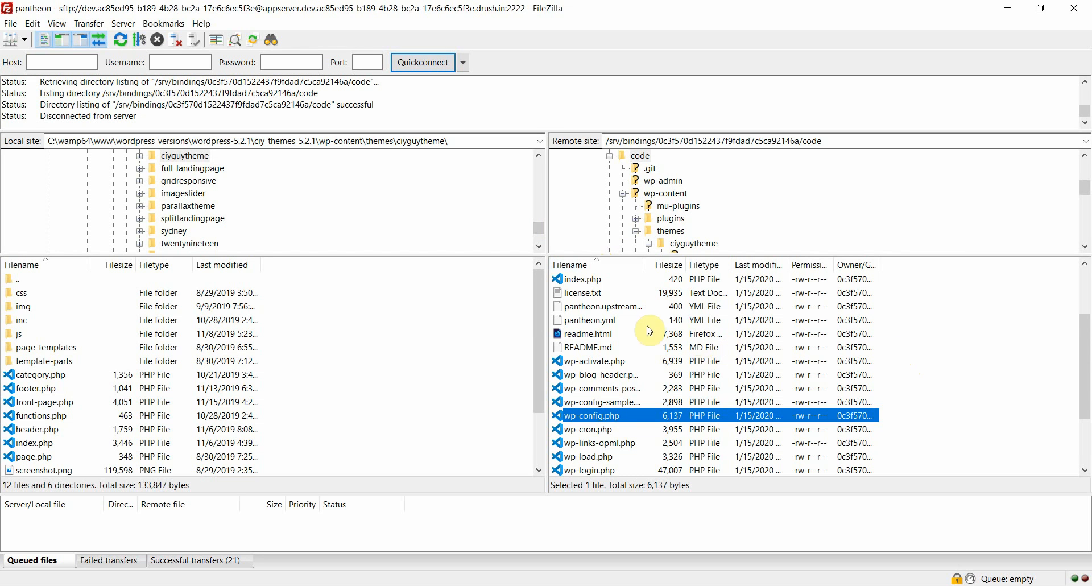
- Look through the remote wp-content folder's themes and plugins directories, and return to the site's code folder
scroll(640, 329, up, 2)
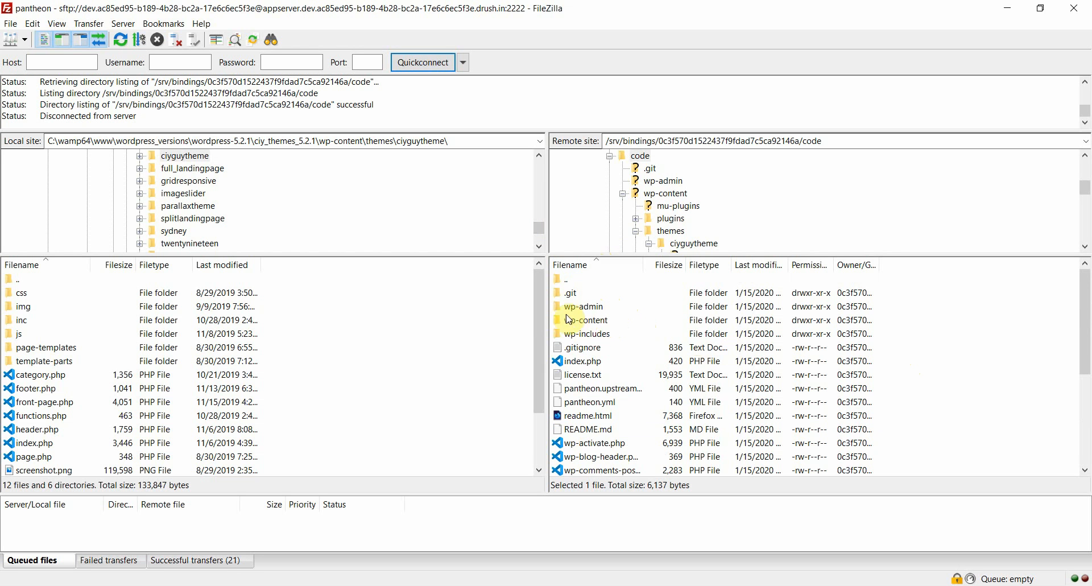
double_click(605, 322)
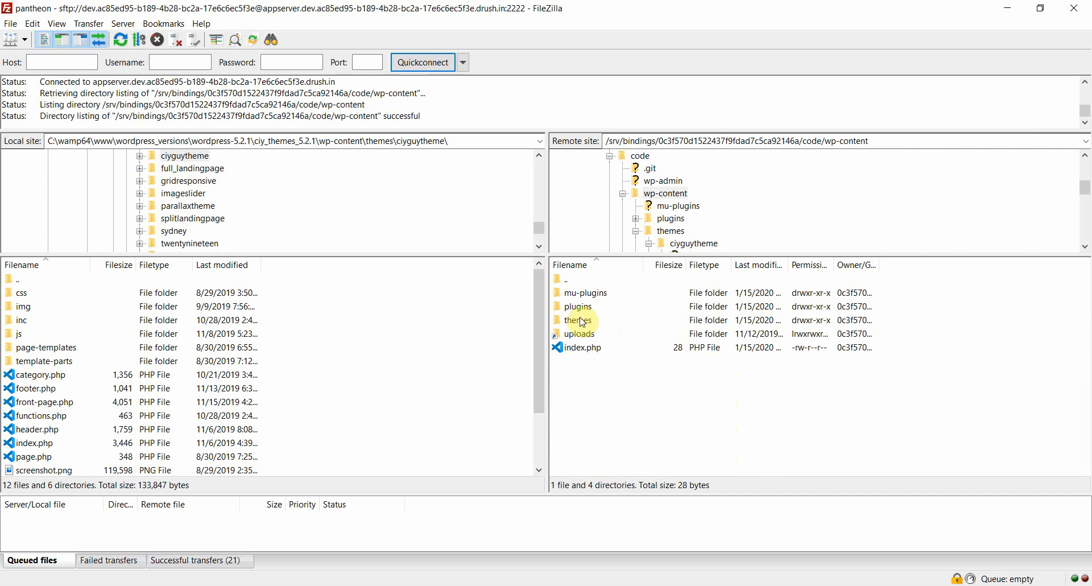
double_click(585, 324)
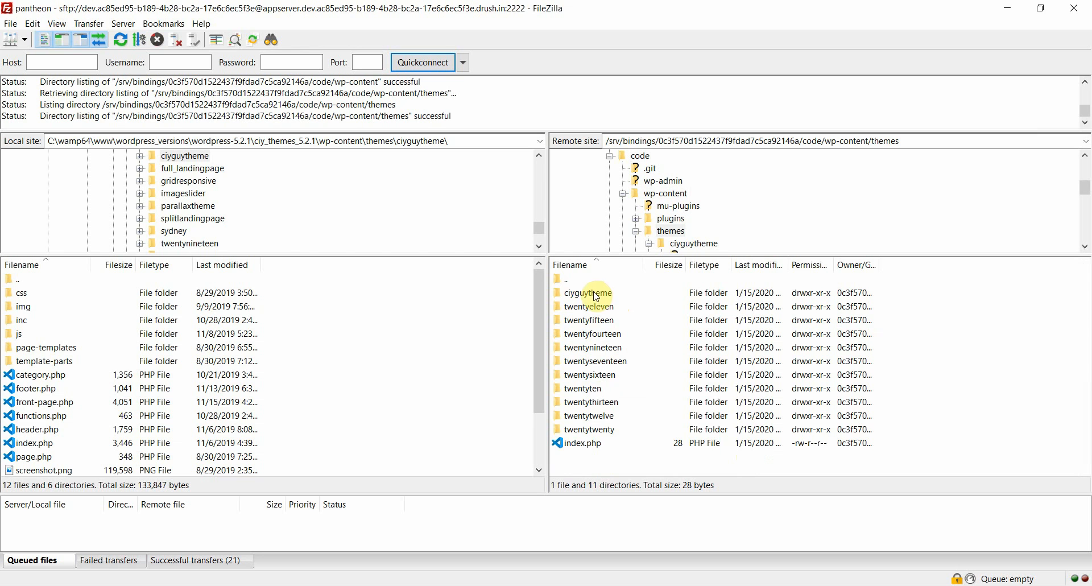
double_click(565, 279)
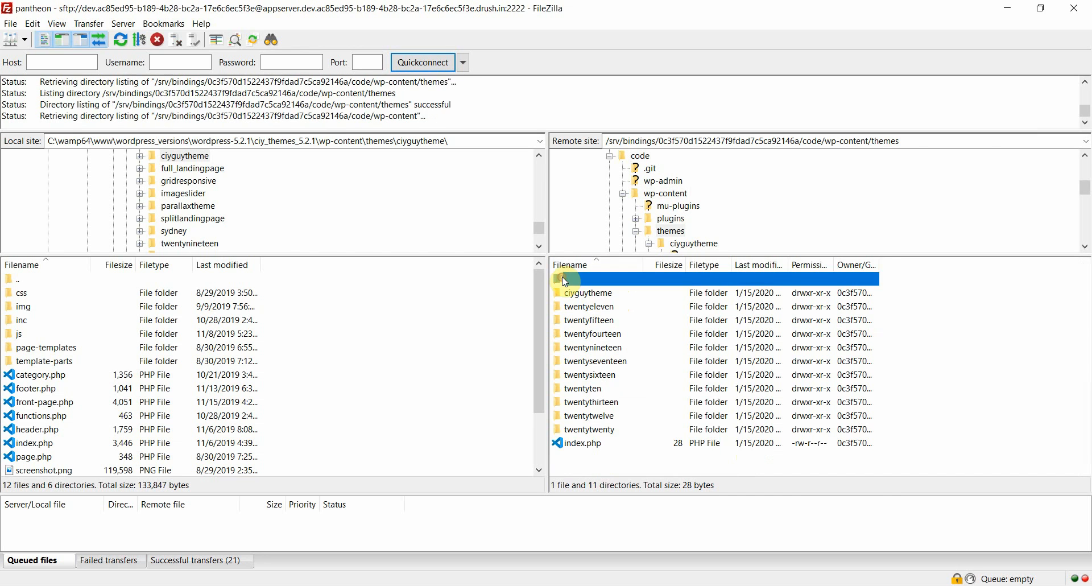
double_click(584, 310)
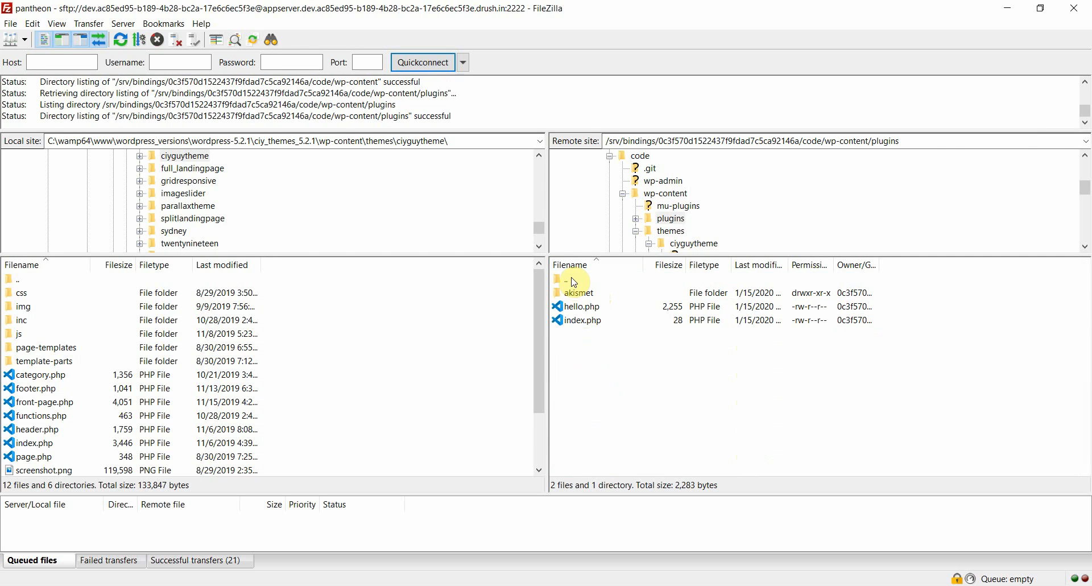
double_click(573, 280)
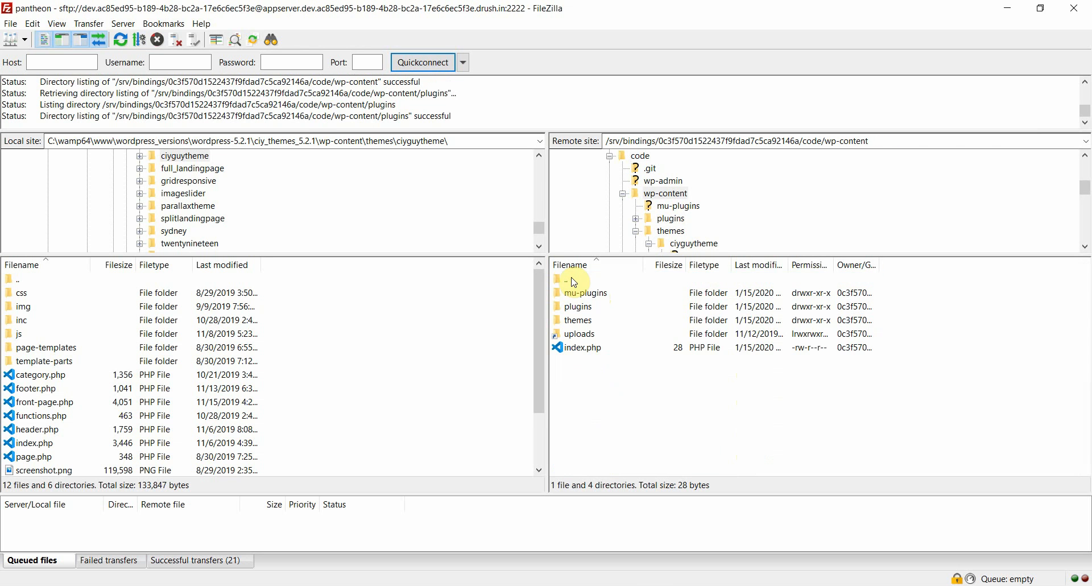
double_click(573, 281)
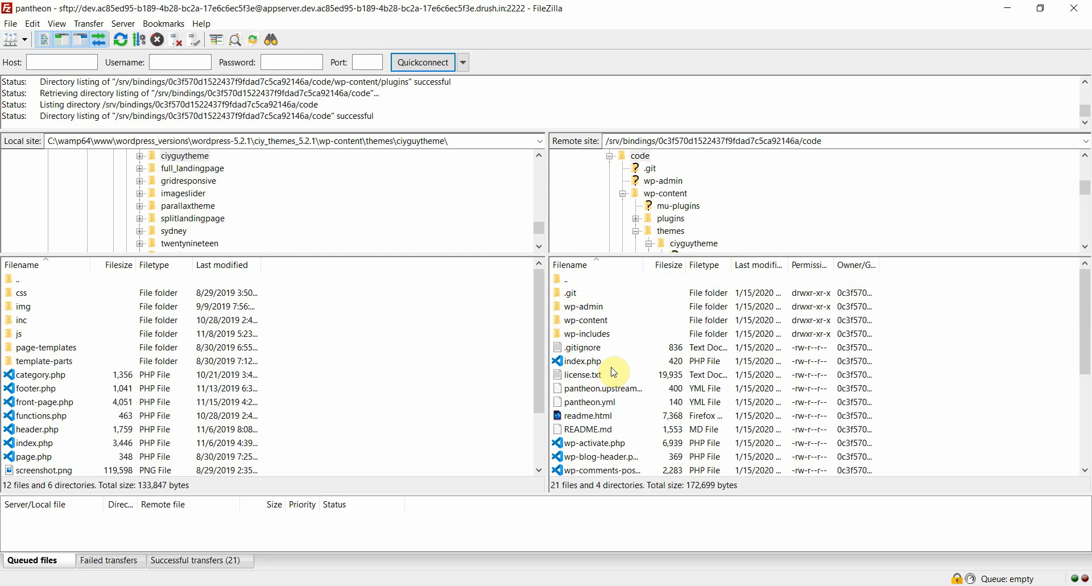
- Open the remote wp-config.php for editing, discarding the local copy and downloading it anew, and maximize the editor window
scroll(614, 372, down, 1)
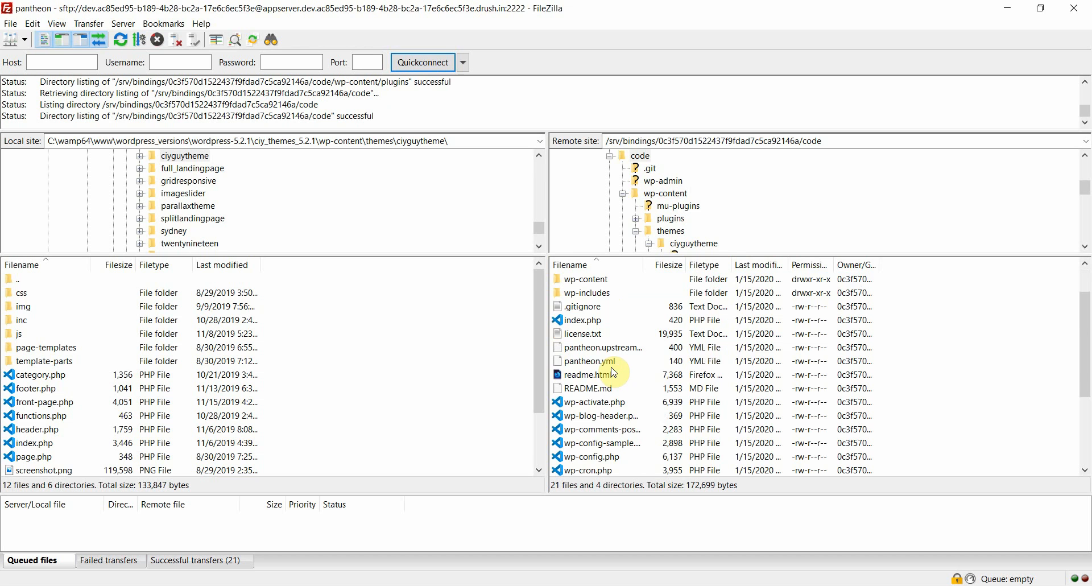
click(590, 461)
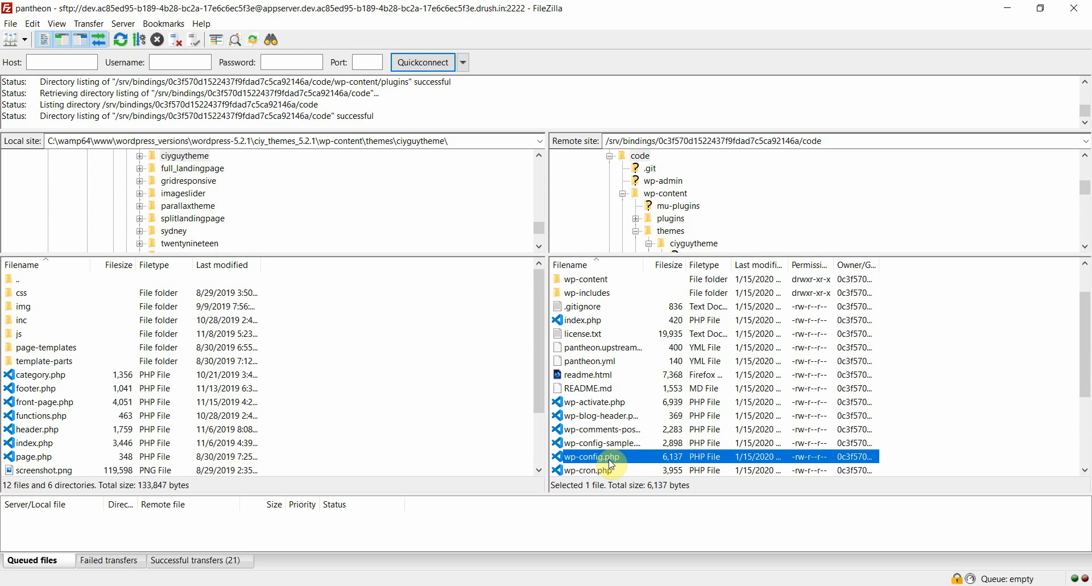
right_click(589, 460)
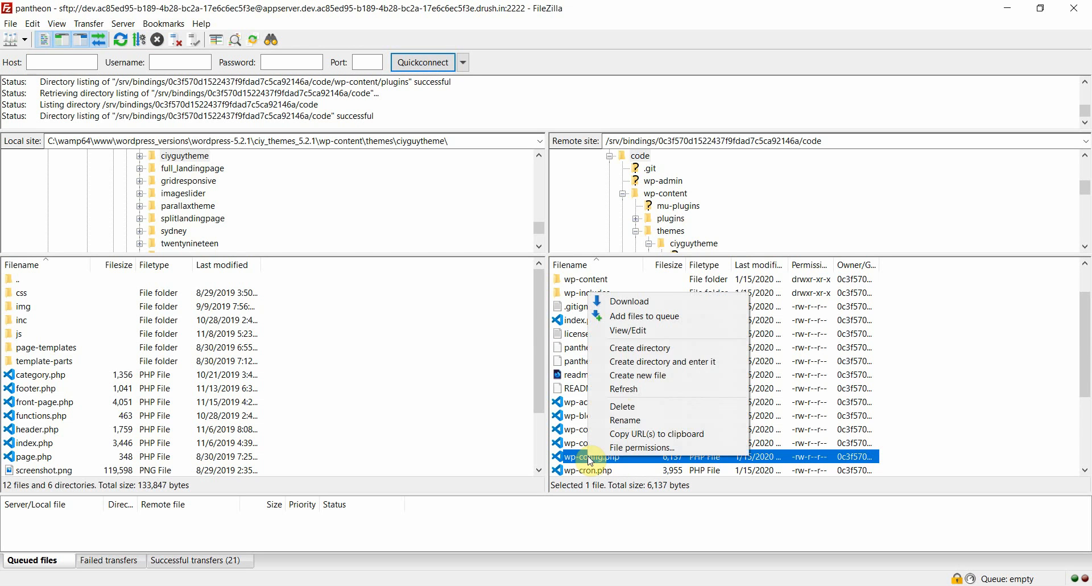
click(651, 334)
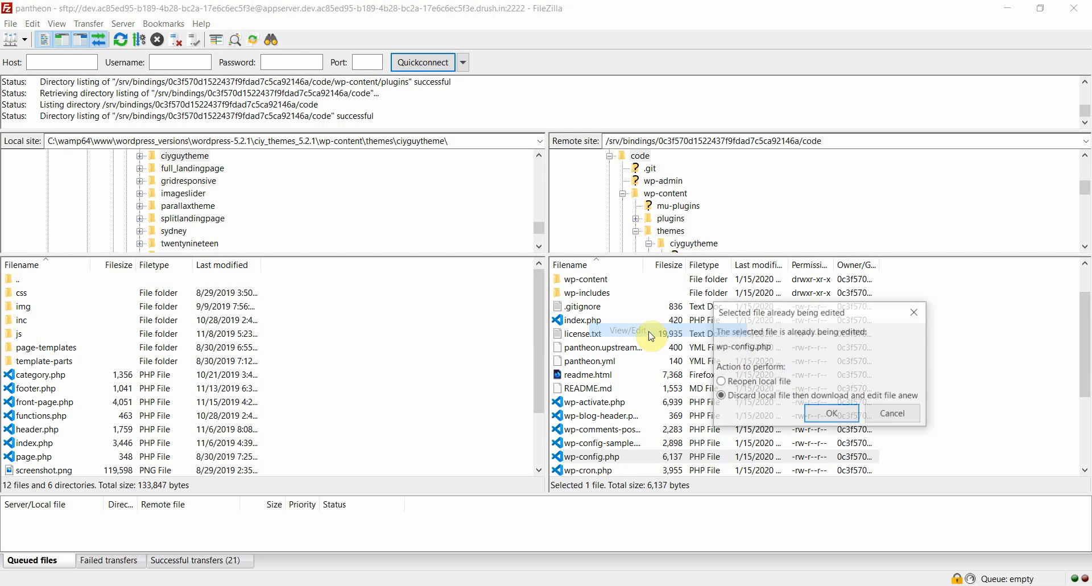
click(831, 416)
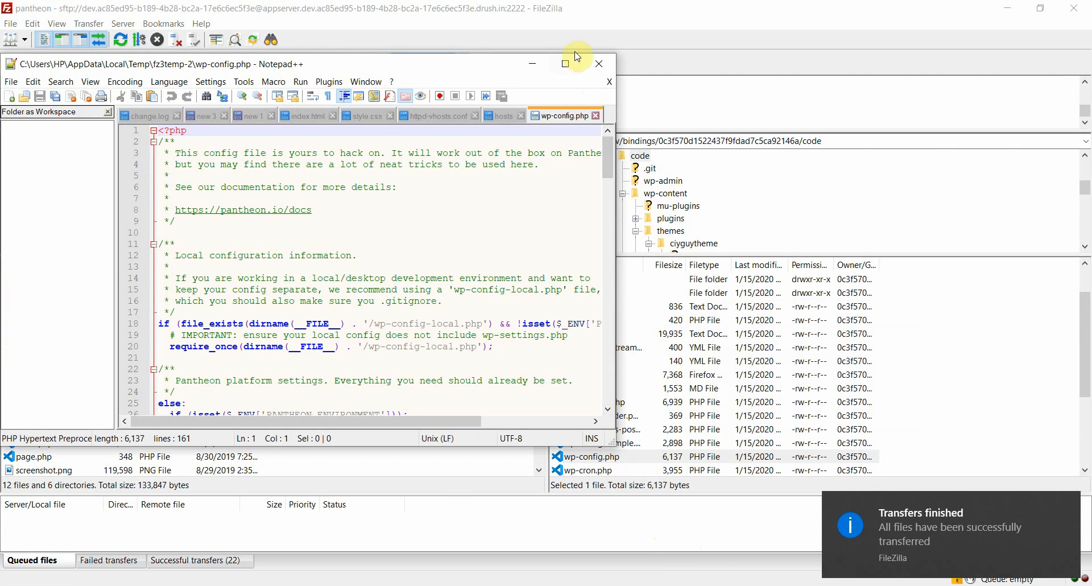
click(566, 64)
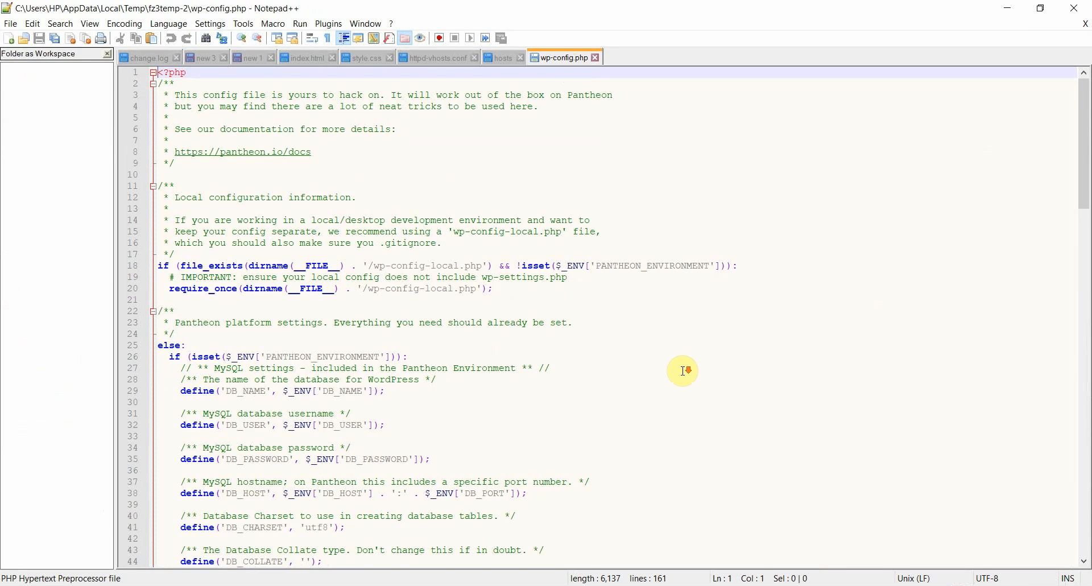
- Set WP_DEBUG to true near the end of wp-config.php and upload the saved file back to the server
scroll(682, 371, down, 6)
scroll(682, 370, down, 13)
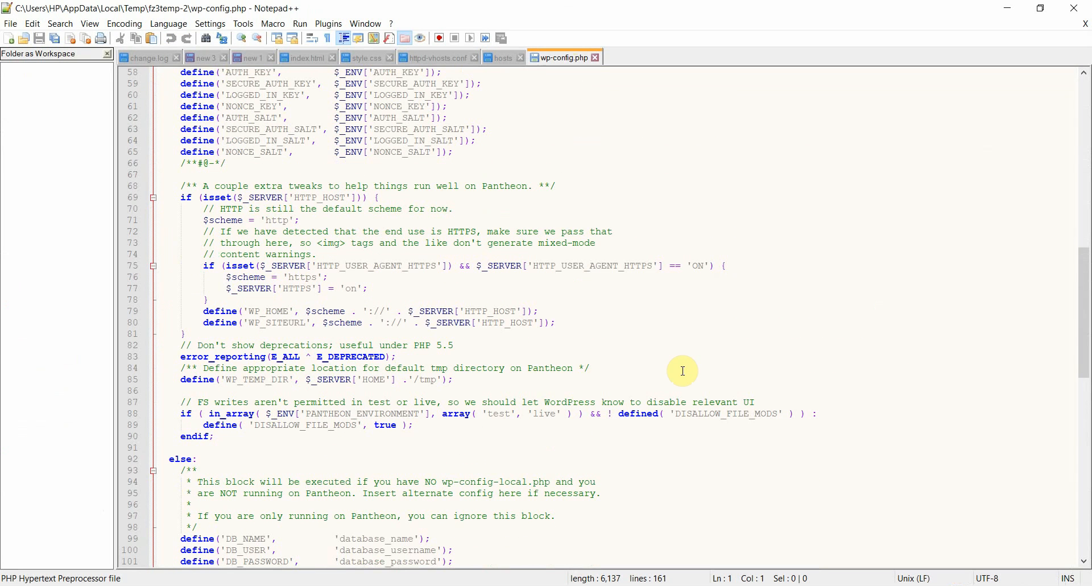
scroll(682, 371, down, 4)
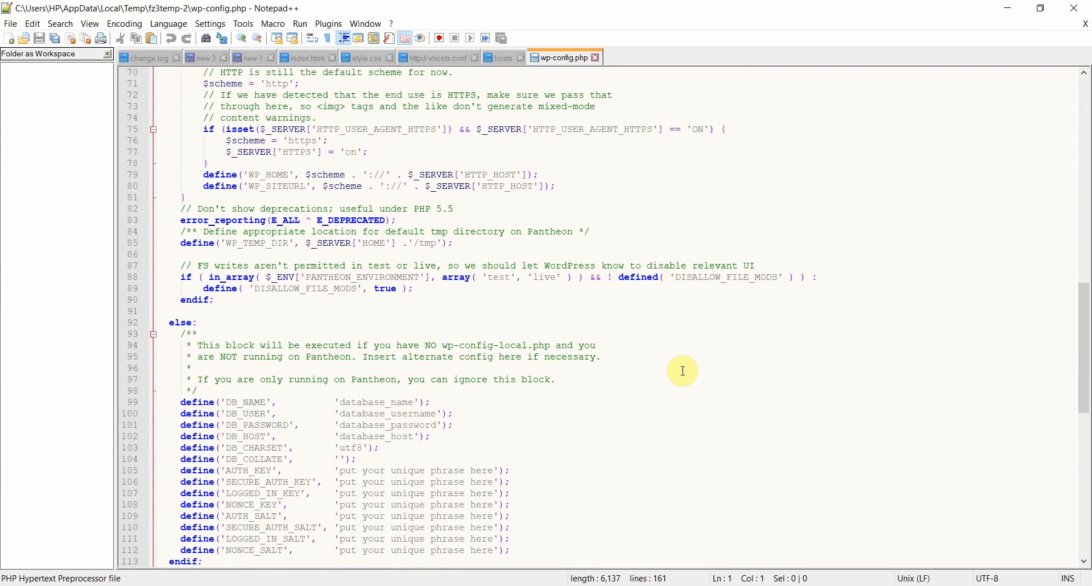
scroll(682, 371, down, 9)
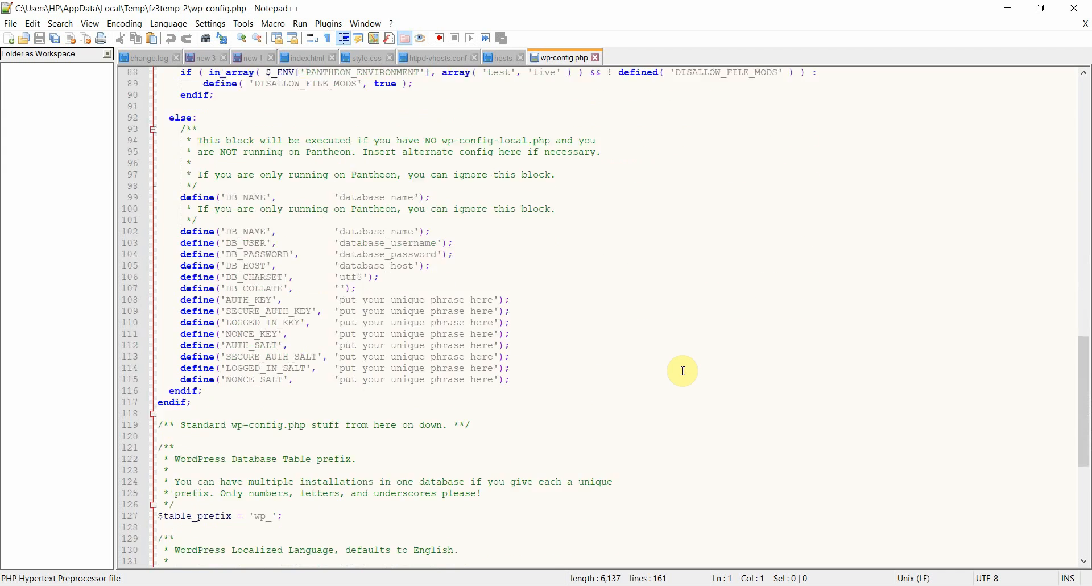
scroll(684, 371, down, 7)
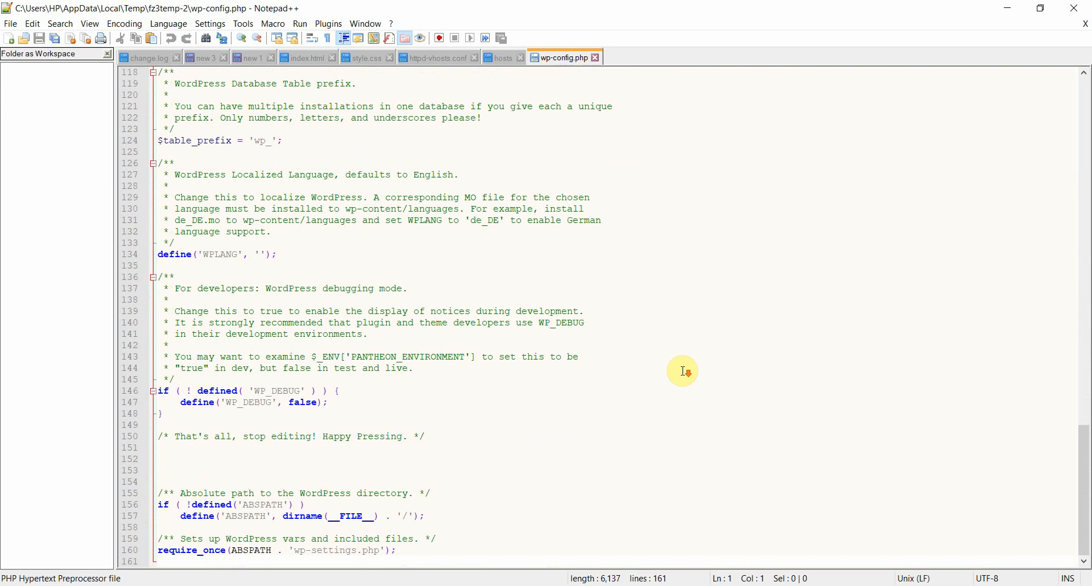
drag(438, 435, 153, 436)
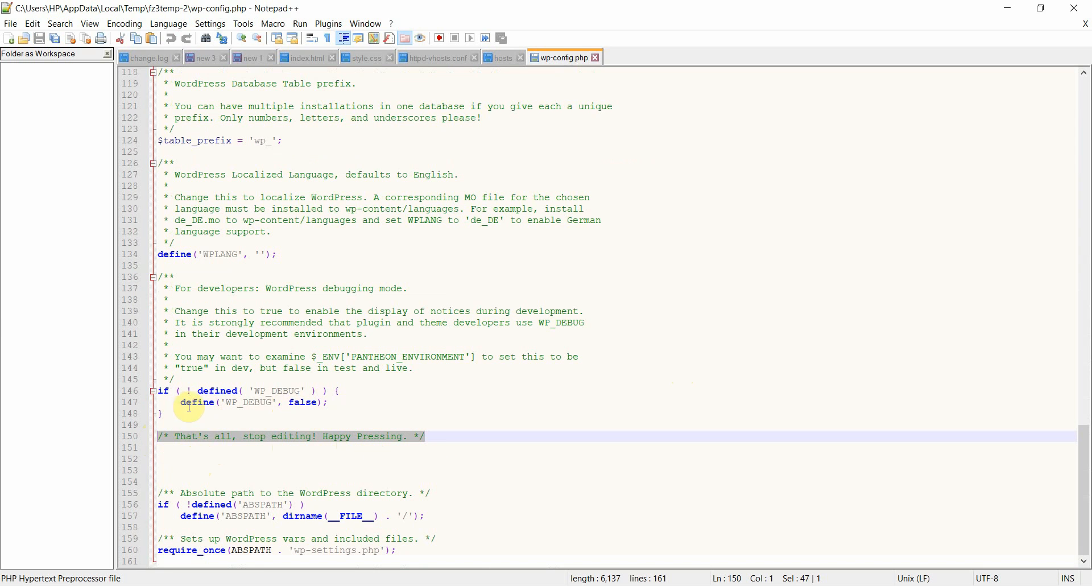
drag(182, 402, 331, 407)
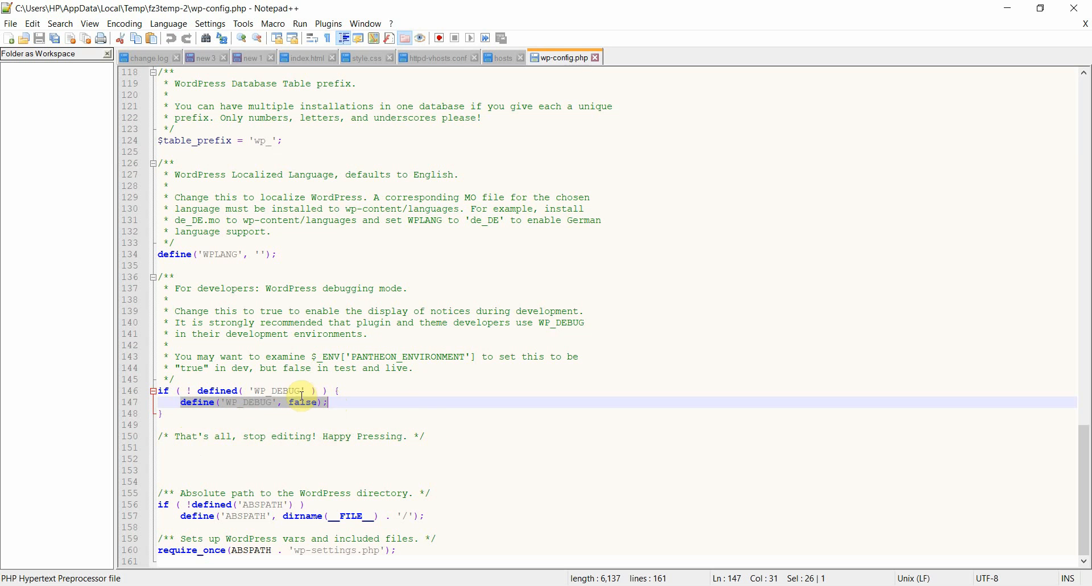
click(317, 402)
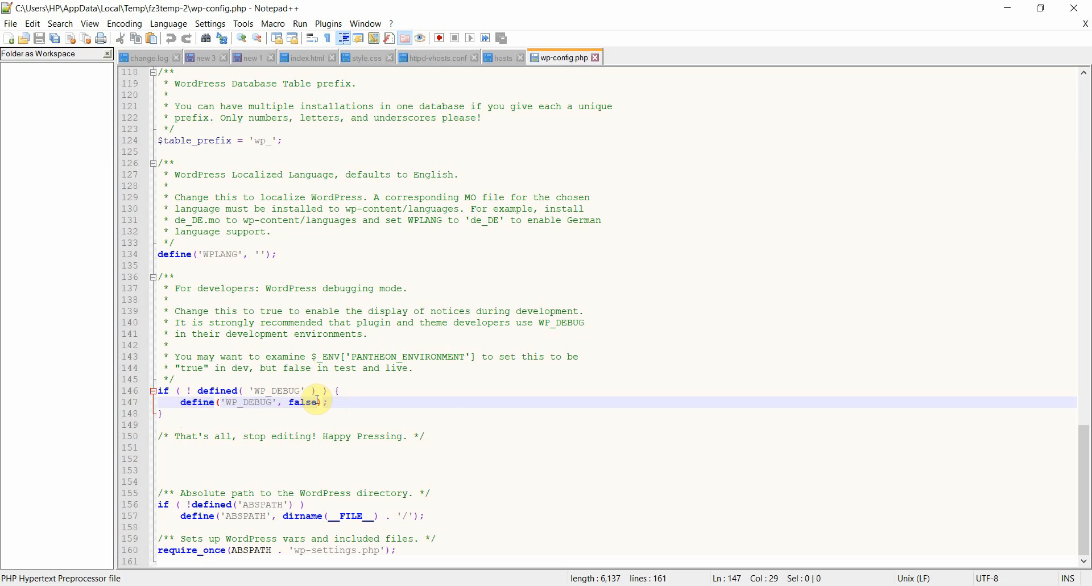
key(BackSpace)
key(BackSpace)
key(BackSpace)
key(BackSpace)
key(BackSpace)
text(tru)
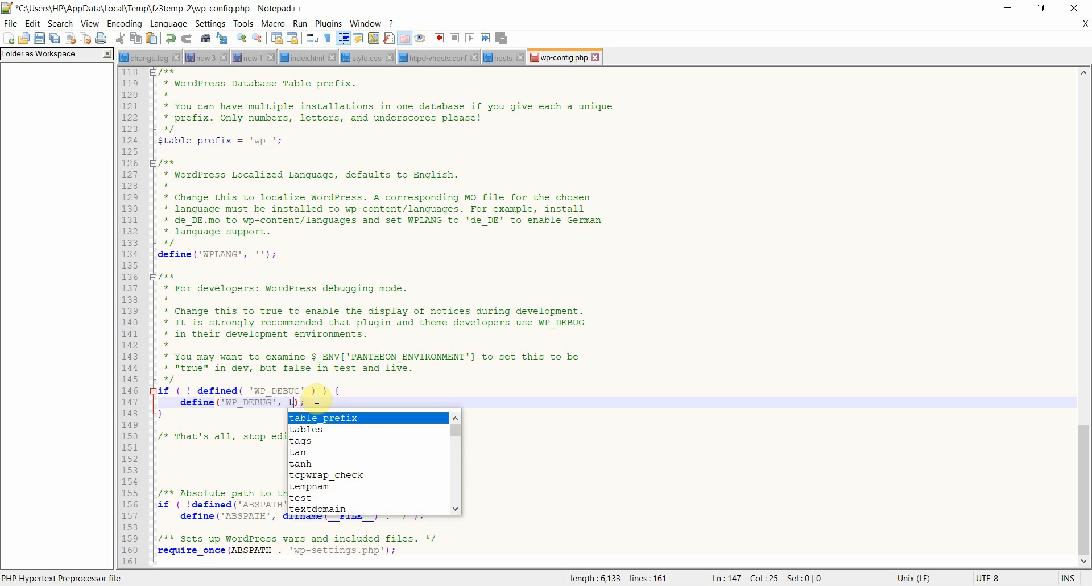
text(e)
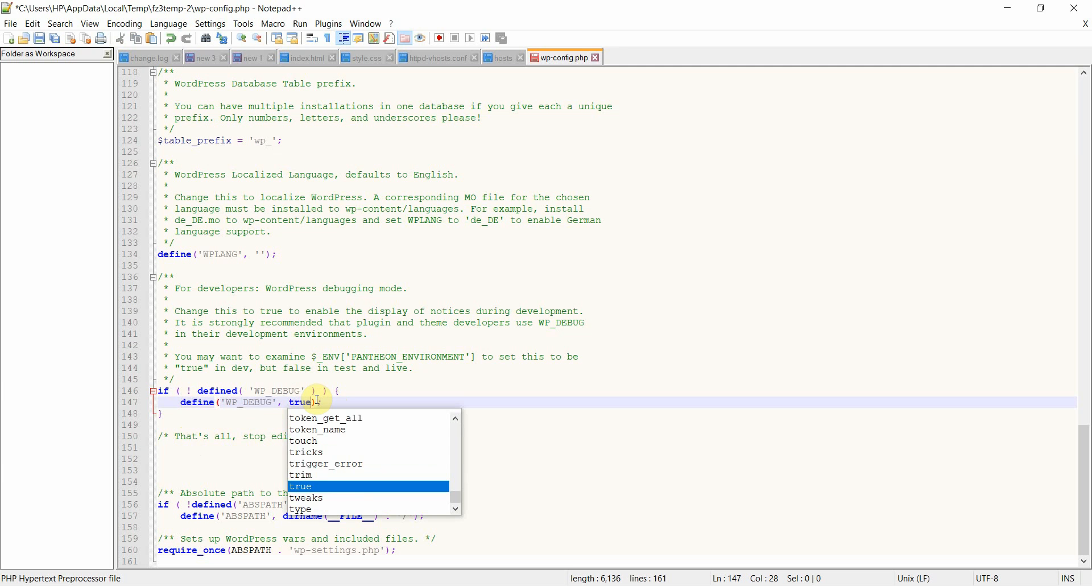
key(ctrl+s)
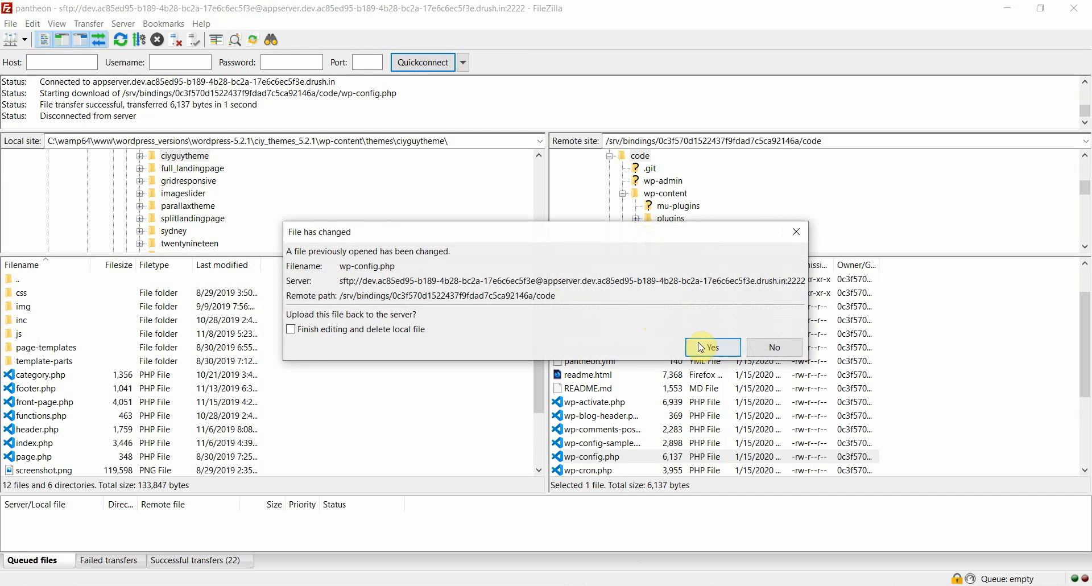
click(700, 347)
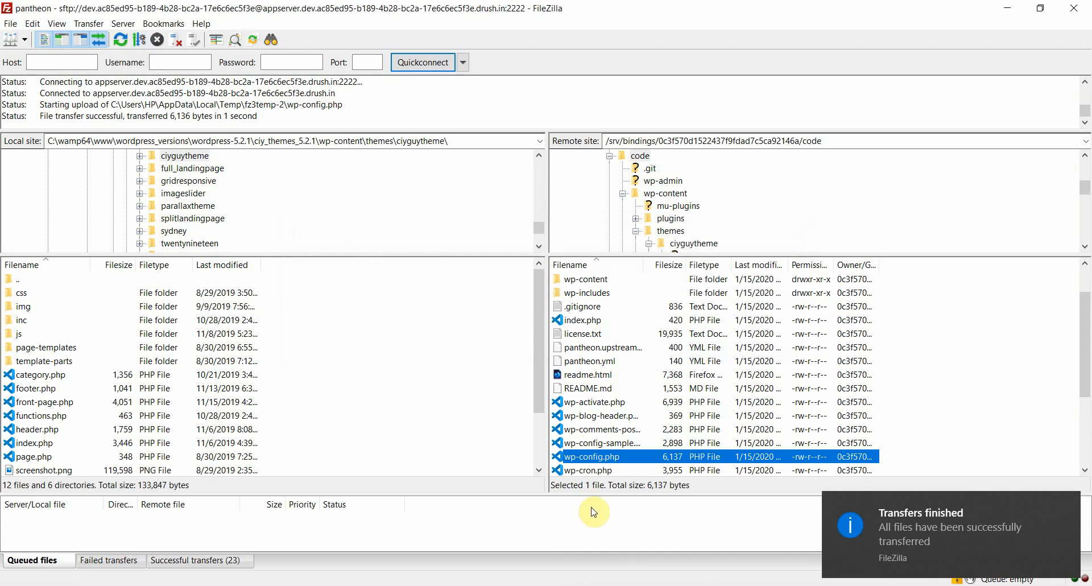
- Switch to Firefox, reload the dev site, and examine the displayed error type and the path of the file it points to
mouse_move(613, 584)
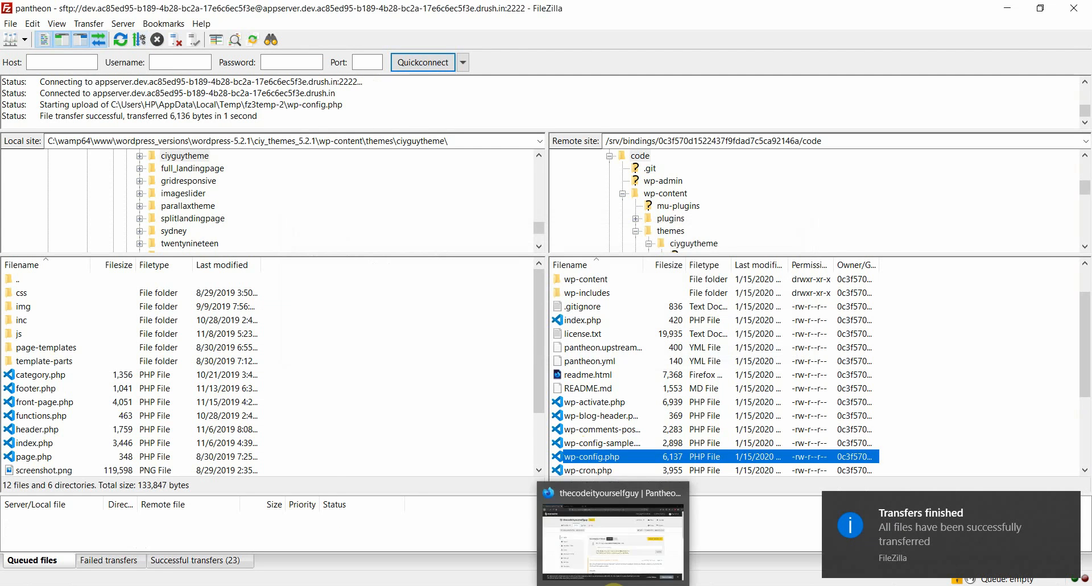
click(614, 534)
click(228, 11)
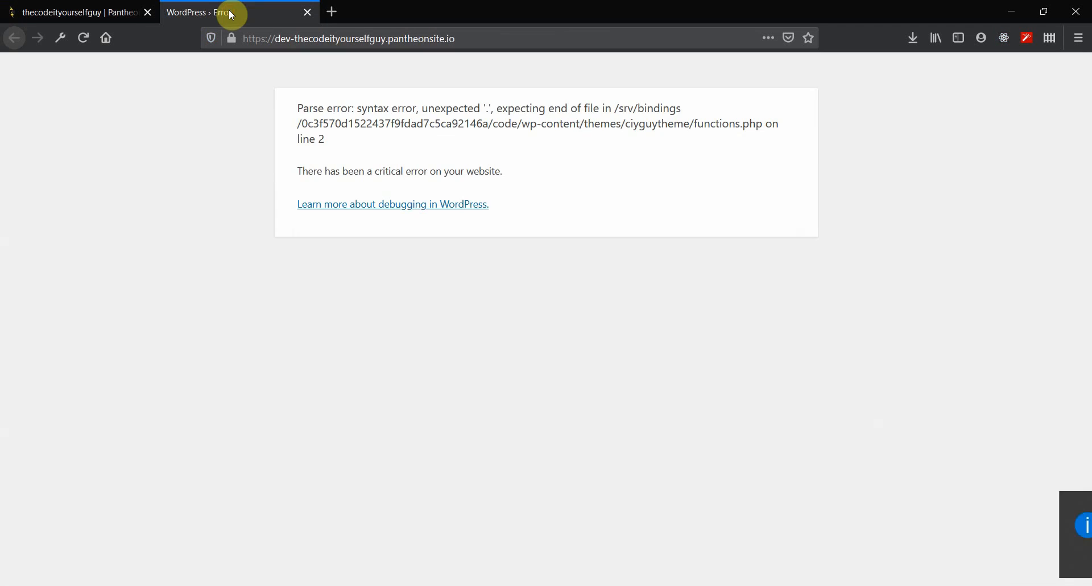
click(84, 38)
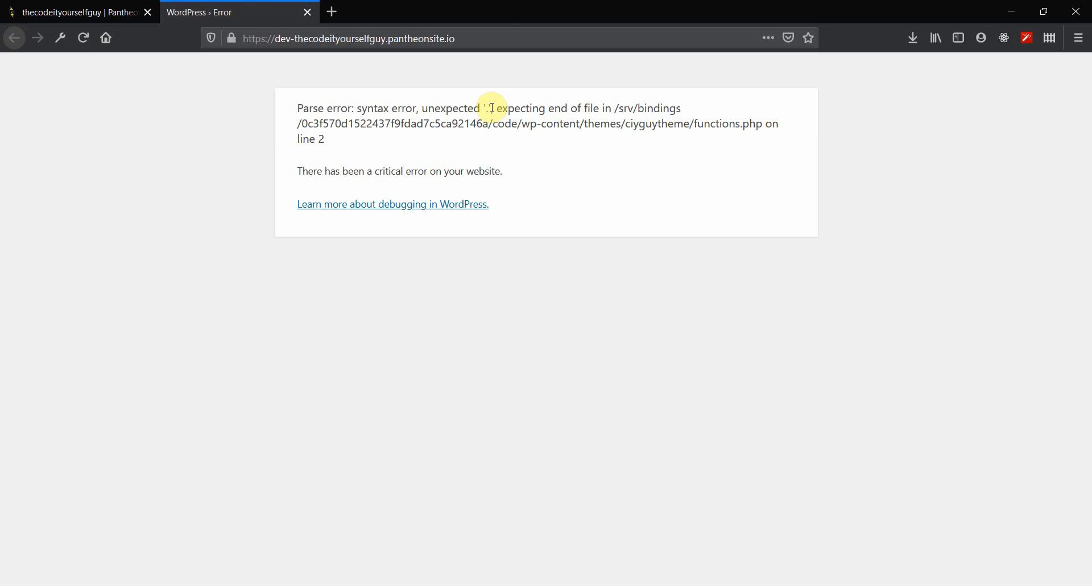
drag(491, 107, 297, 107)
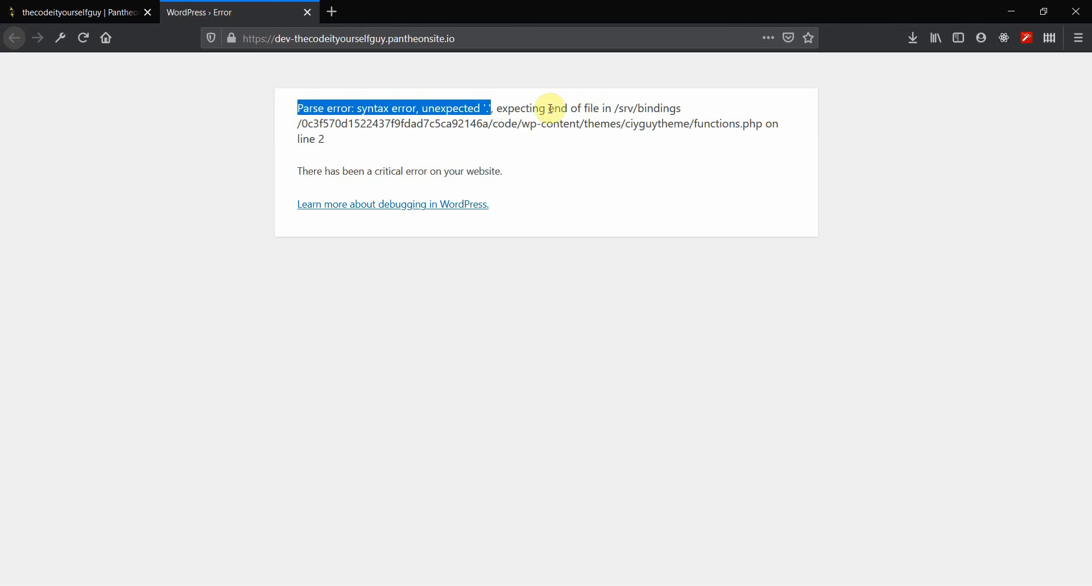
click(616, 108)
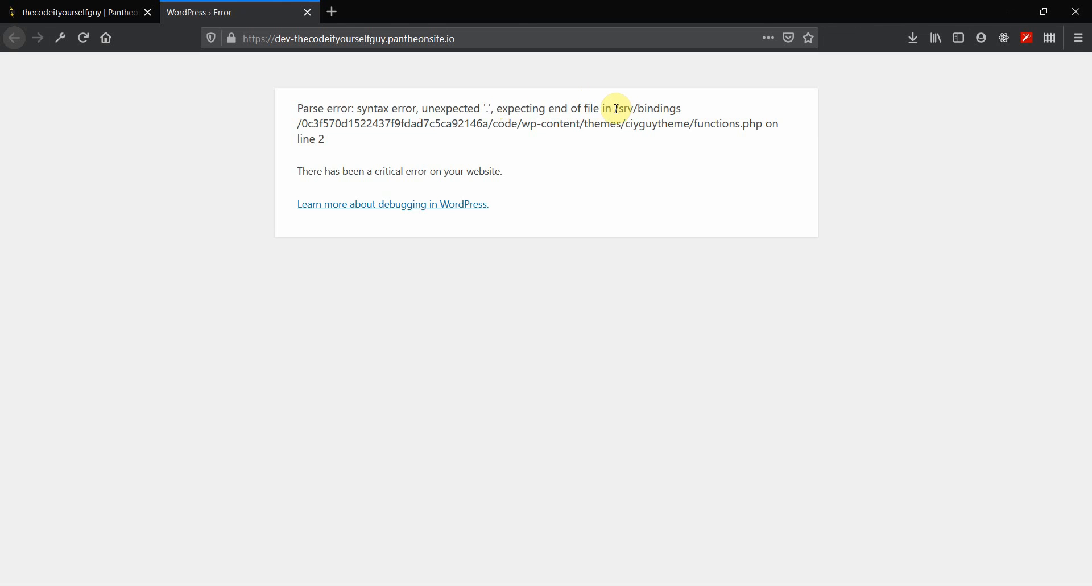
drag(616, 108, 763, 122)
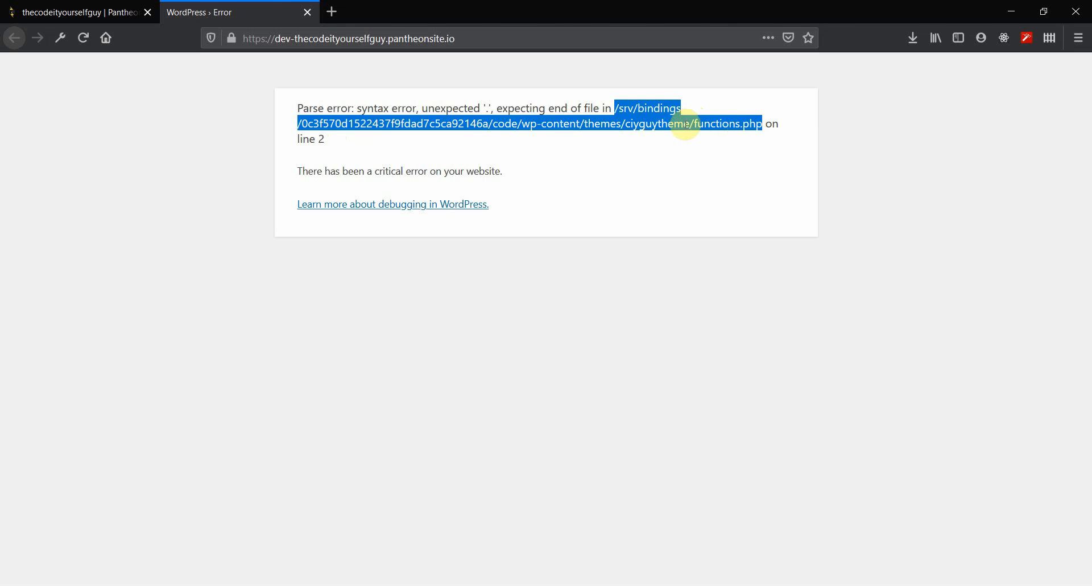
double_click(600, 125)
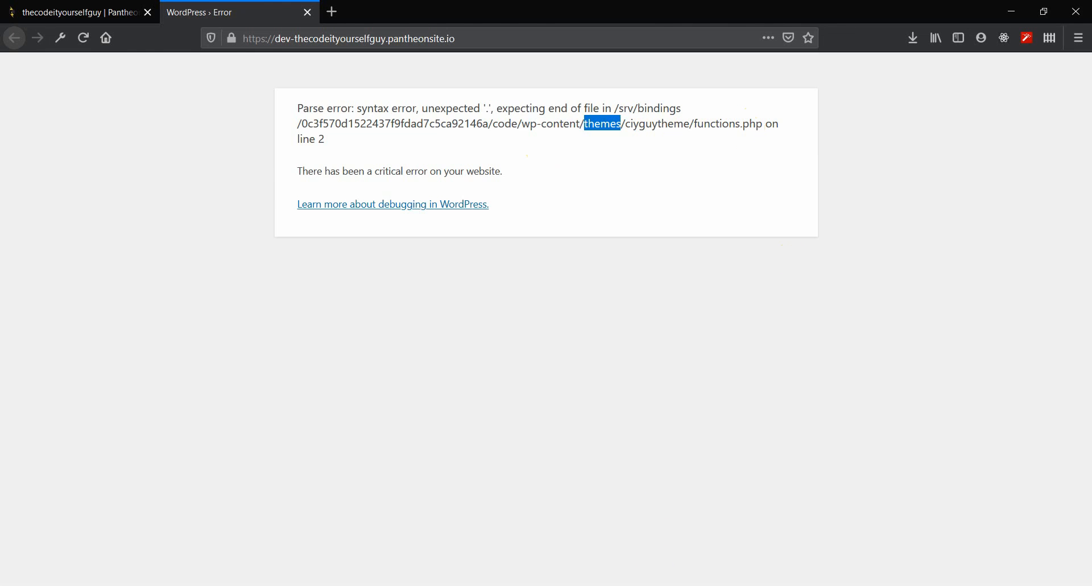
- Switch to FileZilla and open the remote ciyguytheme folder inside wp-content/themes
click(591, 585)
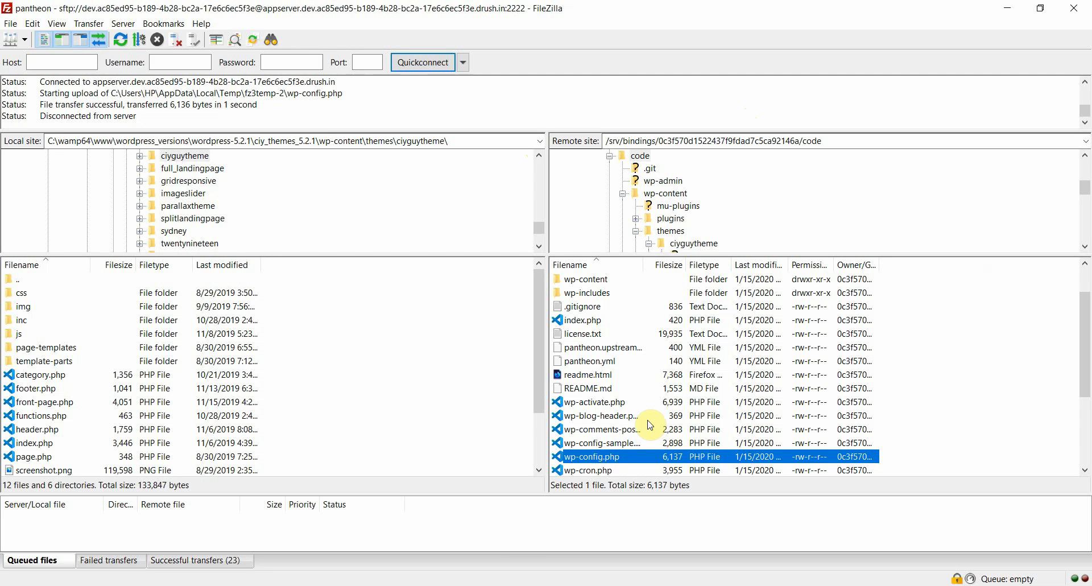
scroll(649, 424, up, 1)
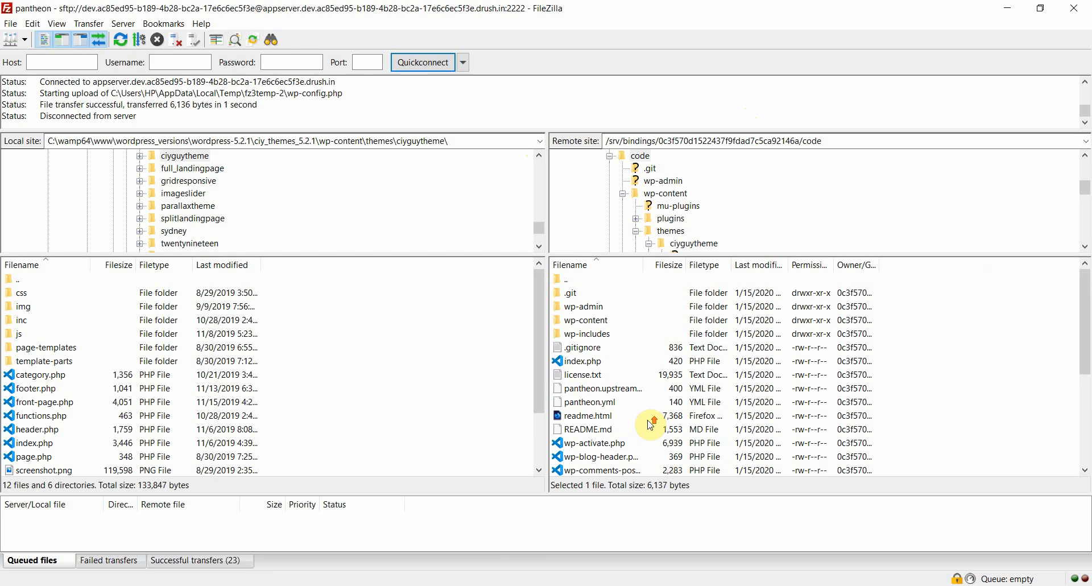
click(585, 322)
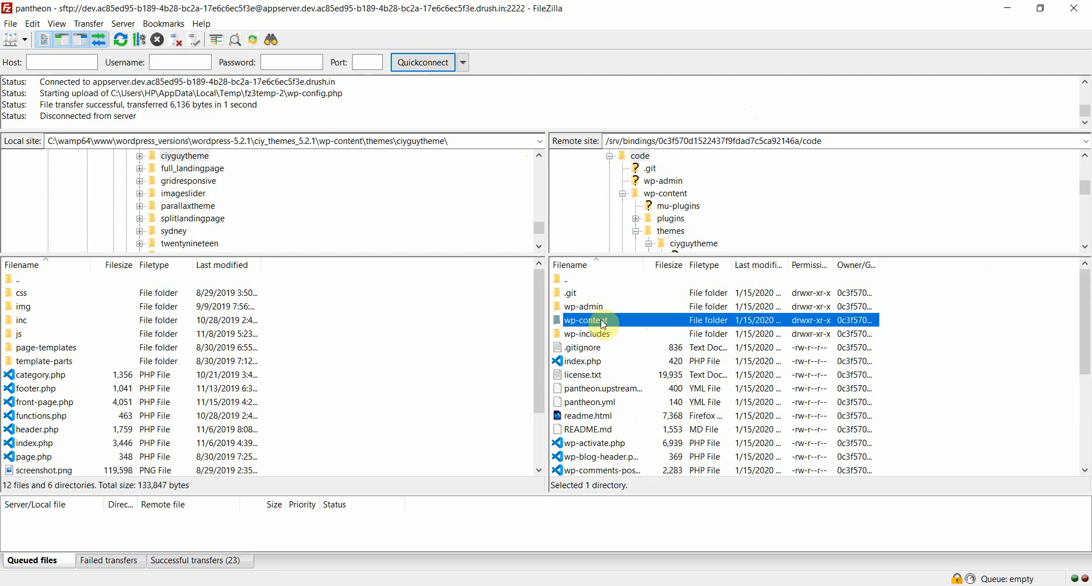
double_click(600, 322)
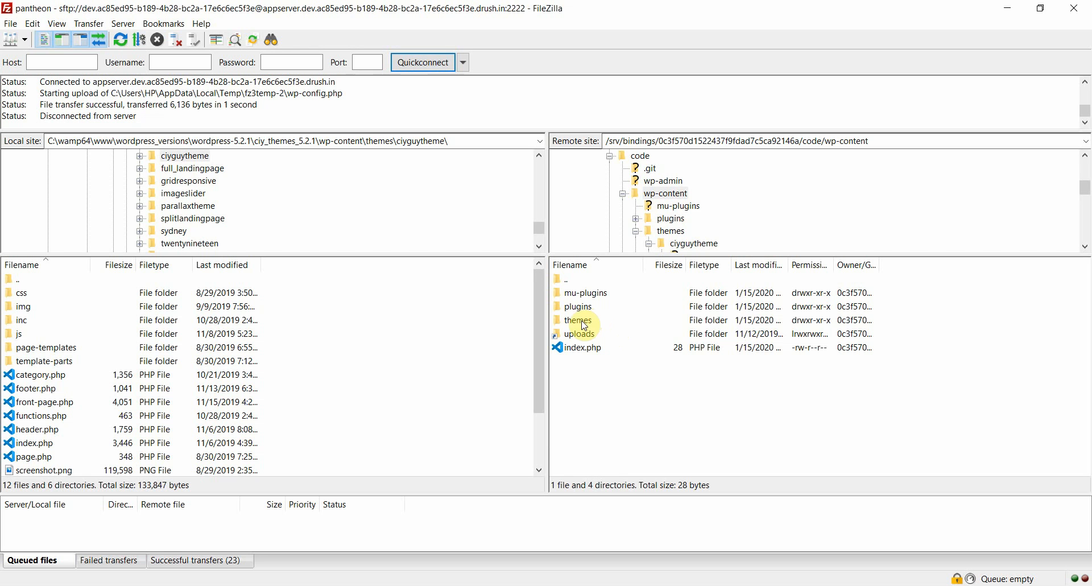
double_click(584, 322)
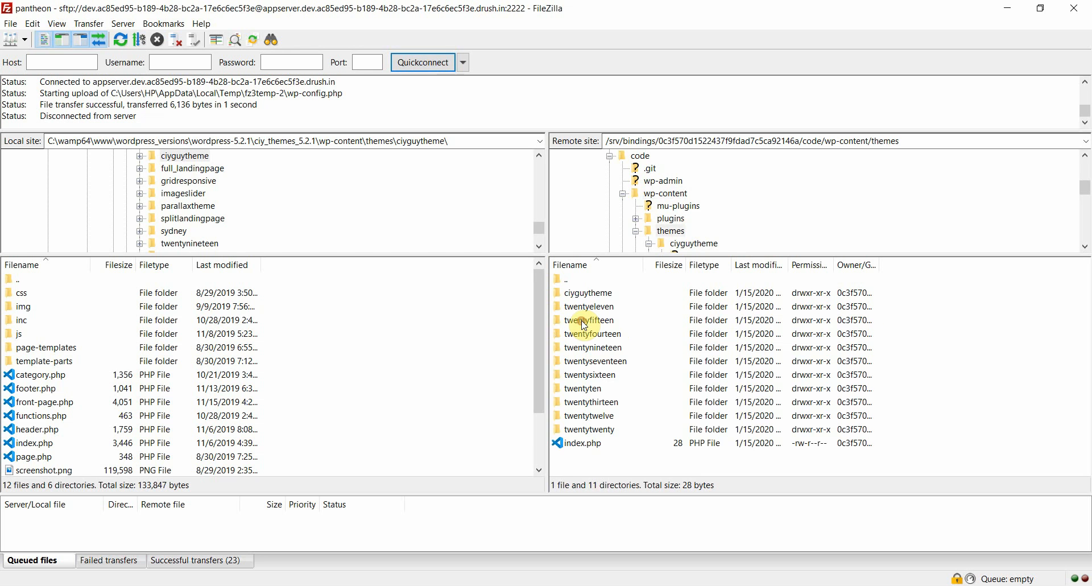
double_click(599, 295)
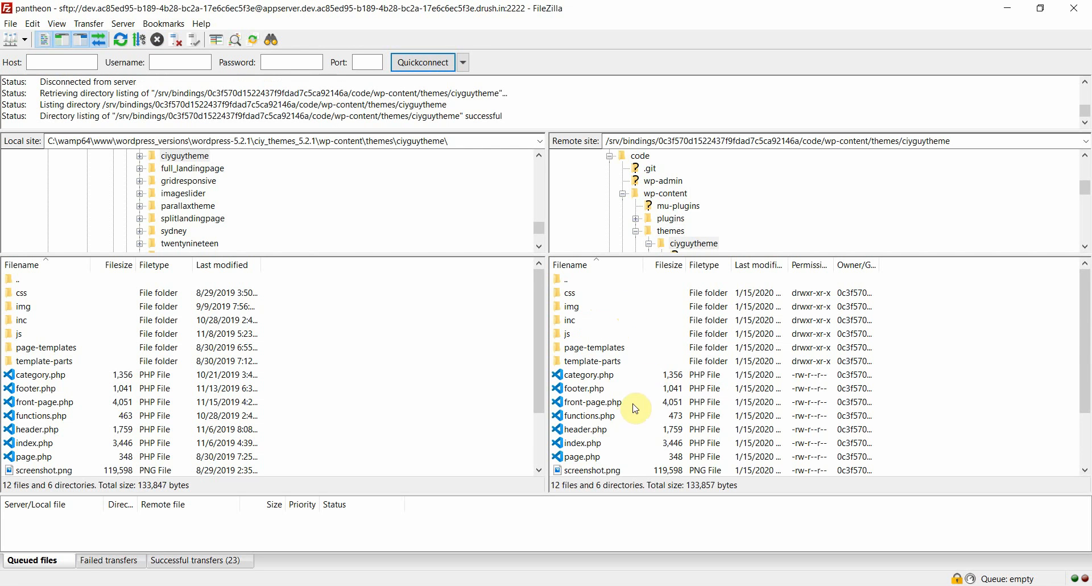
- Open the remote functions.php of ciyguytheme for editing, discarding the local copy and downloading it anew
click(599, 417)
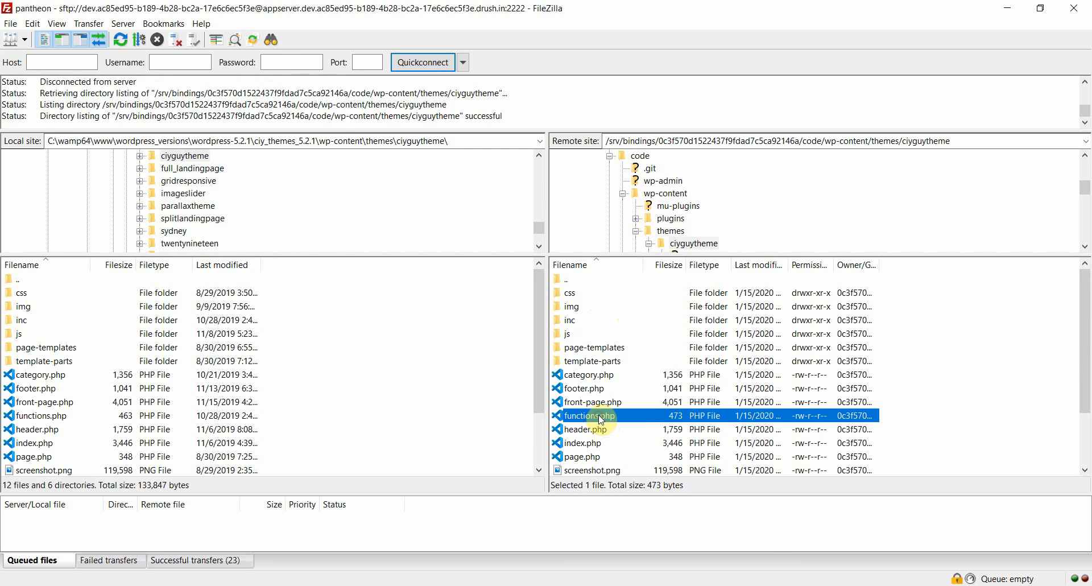
right_click(601, 419)
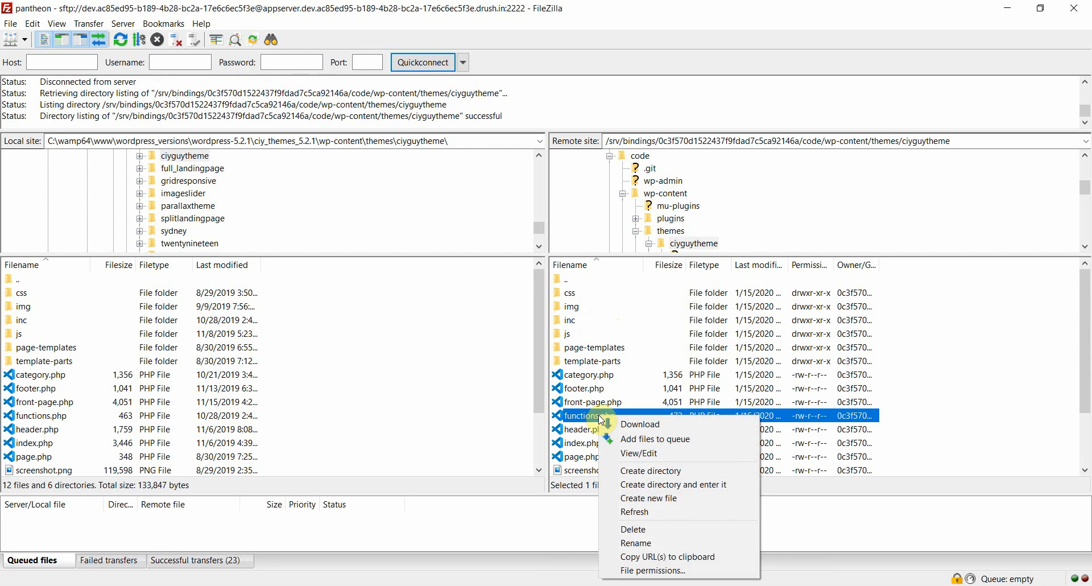
click(653, 457)
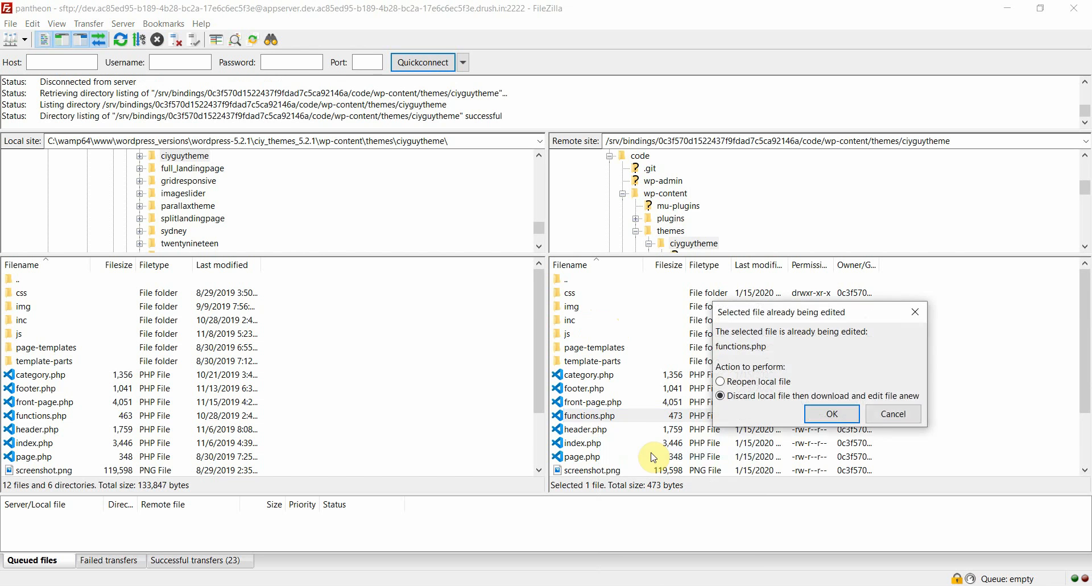
click(832, 414)
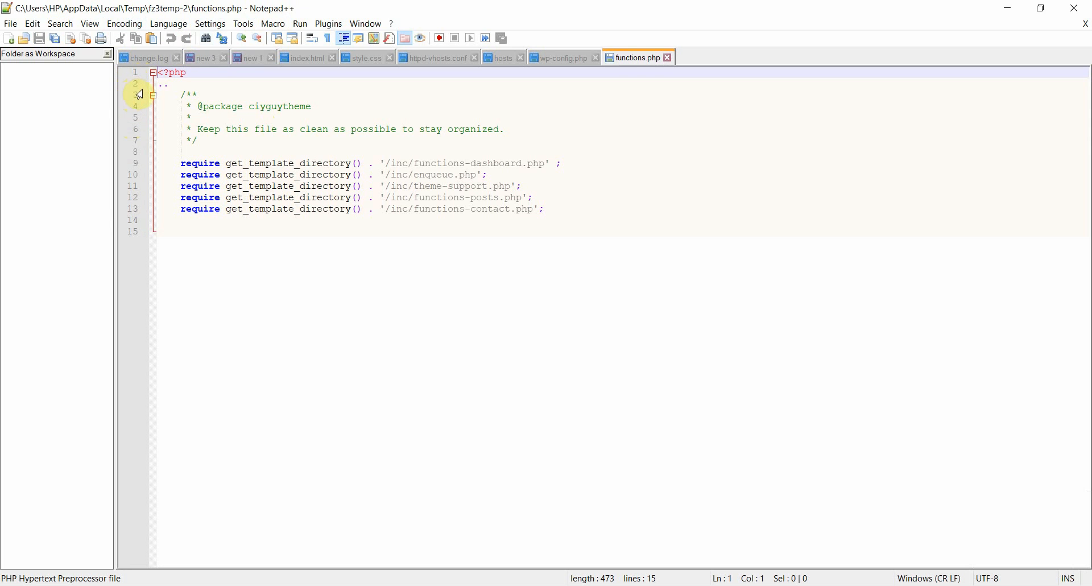
- Delete the stray ".." line below the opening PHP tag in functions.php, and upload the saved file back to the server
click(173, 86)
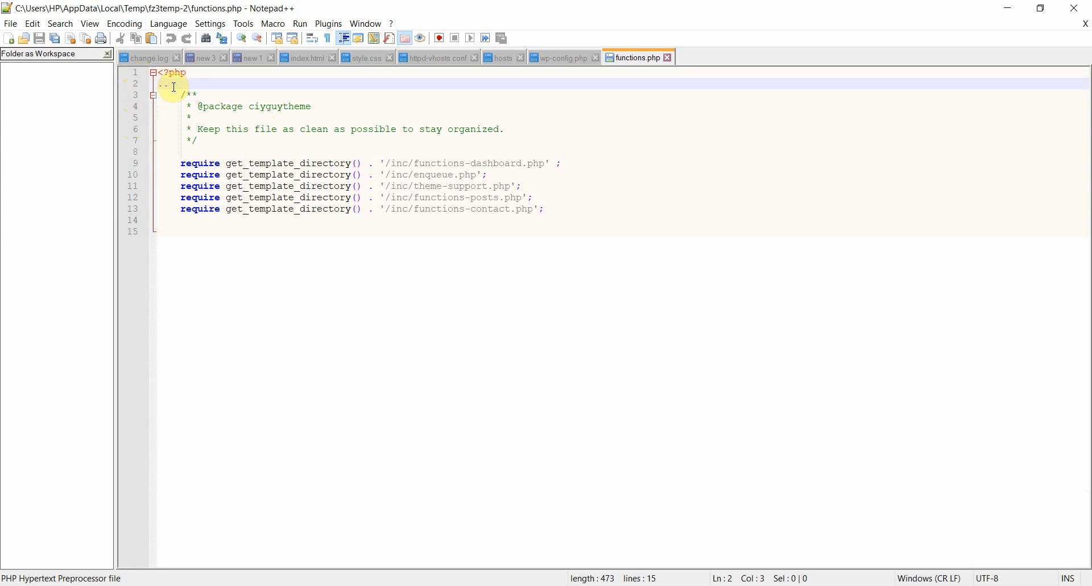
key(BackSpace)
key(BackSpace)
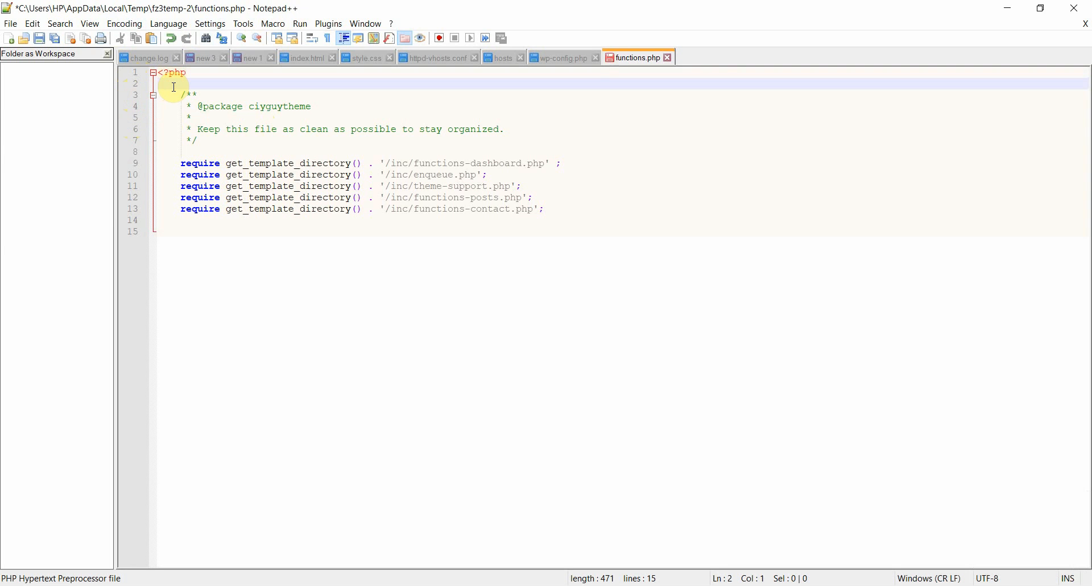
key(Delete)
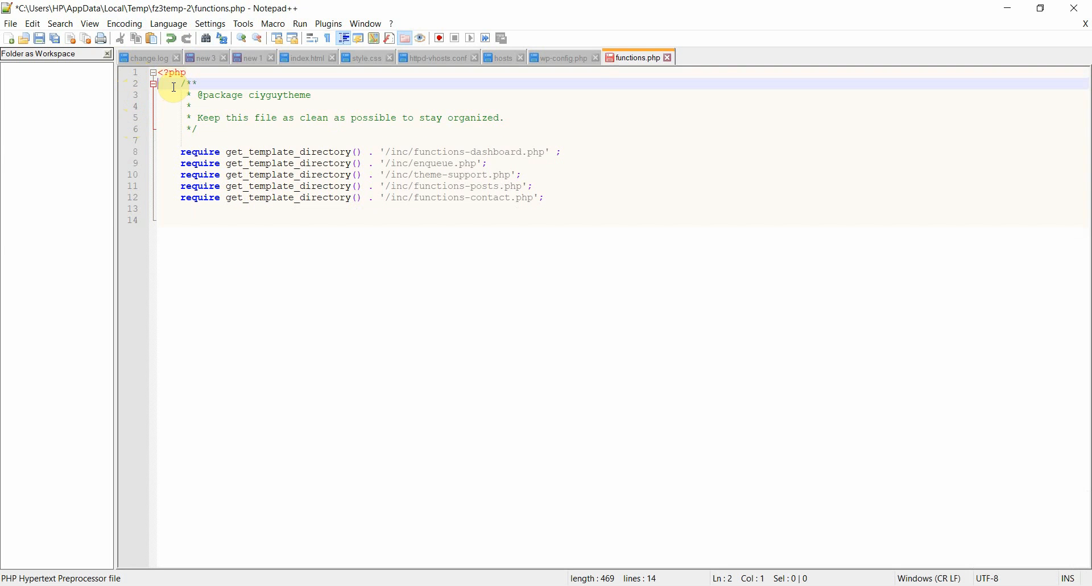
key(ctrl+s)
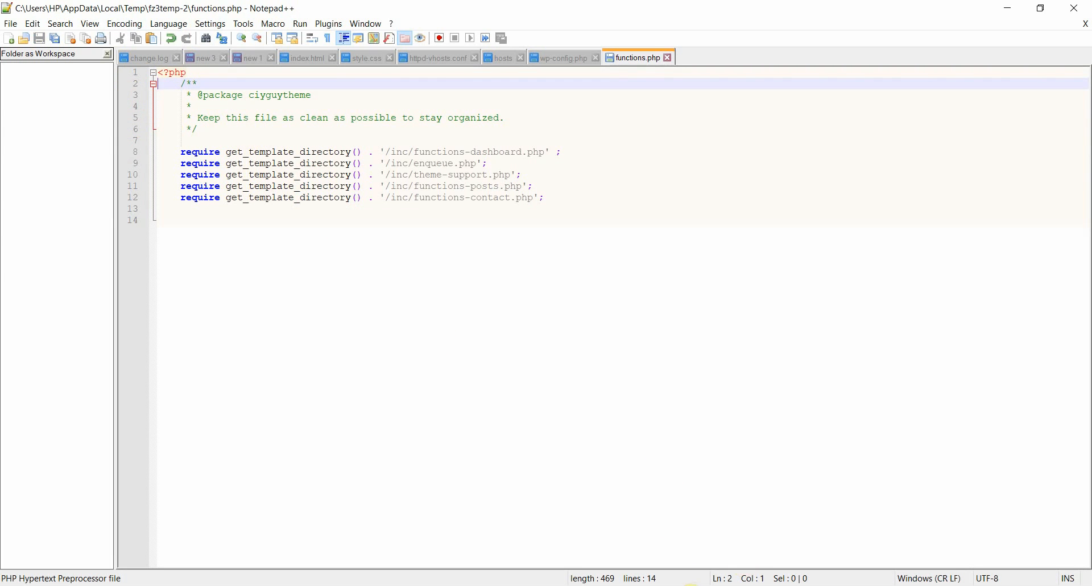
key(alt+Tab)
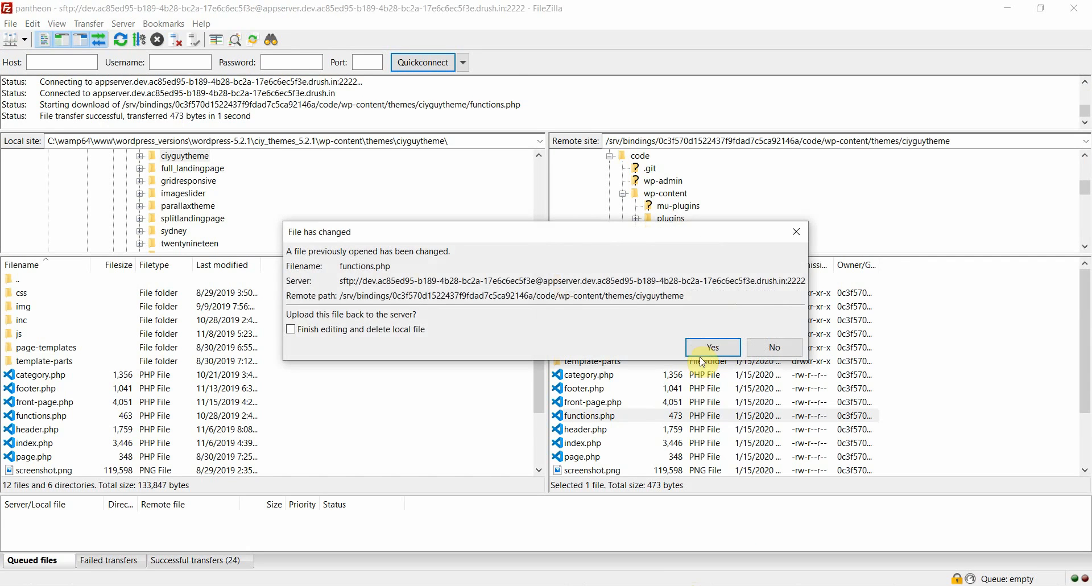
click(703, 348)
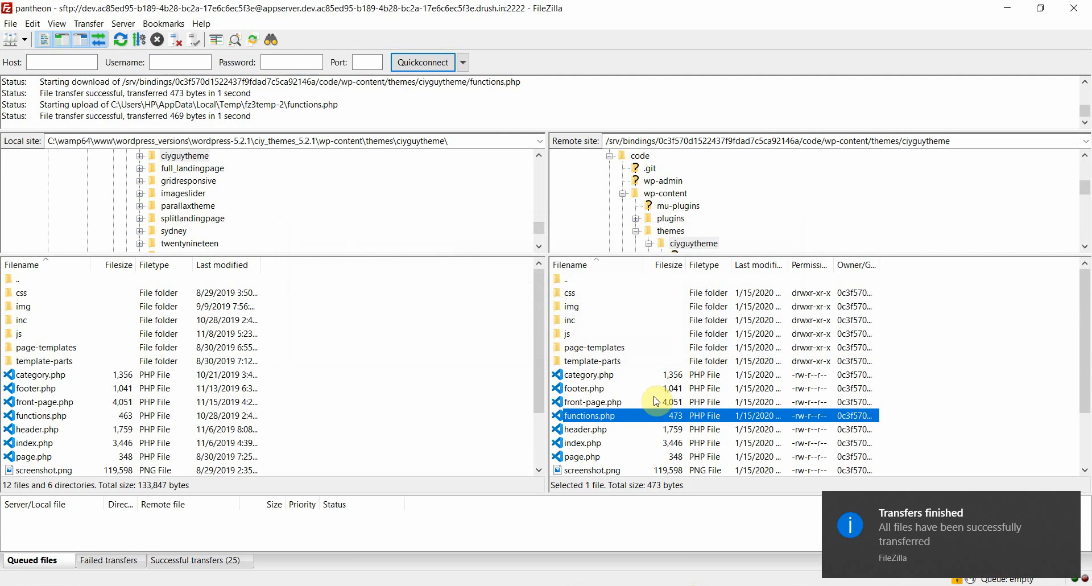
- Switch to Firefox, reload the dev site, and look through its home page
key(alt+Tab)
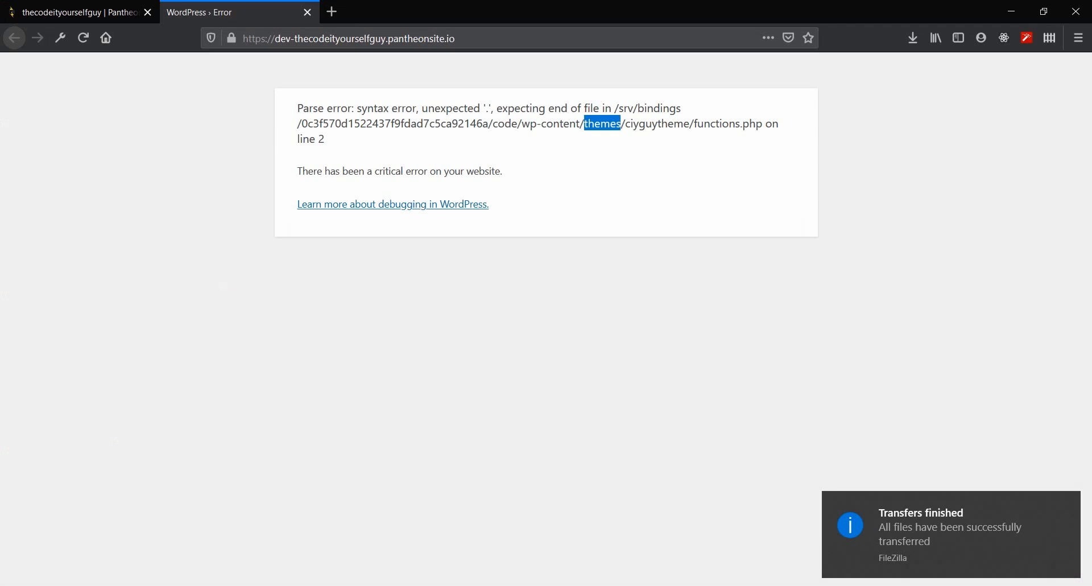
click(84, 46)
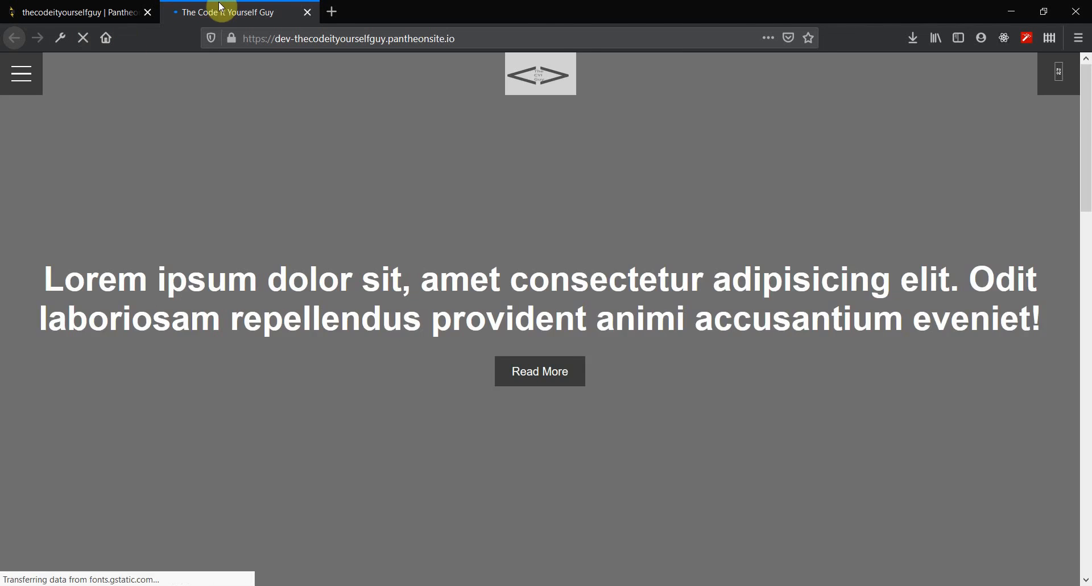
scroll(421, 230, down, 20)
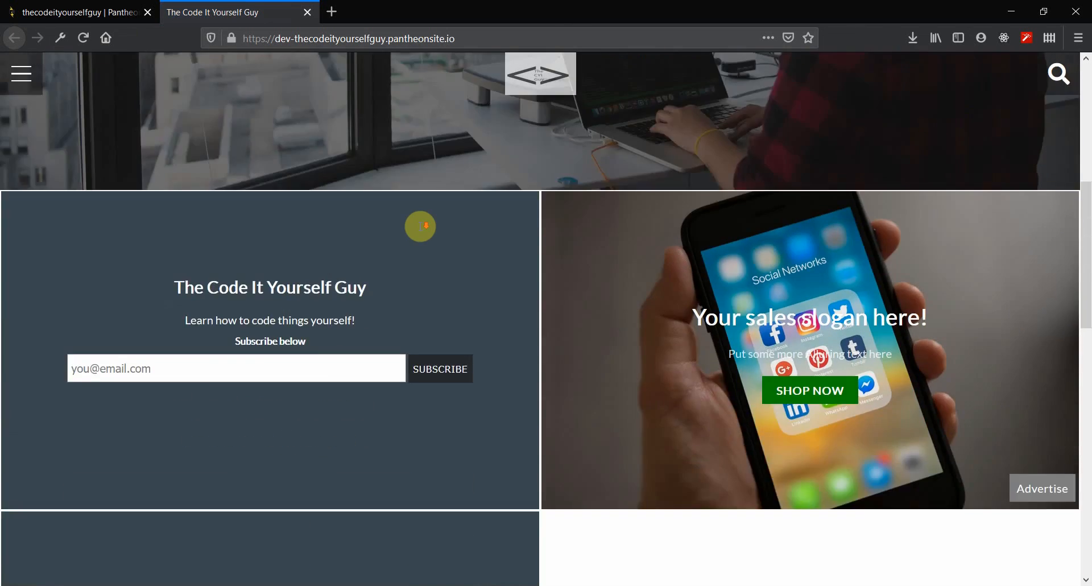
scroll(421, 231, up, 20)
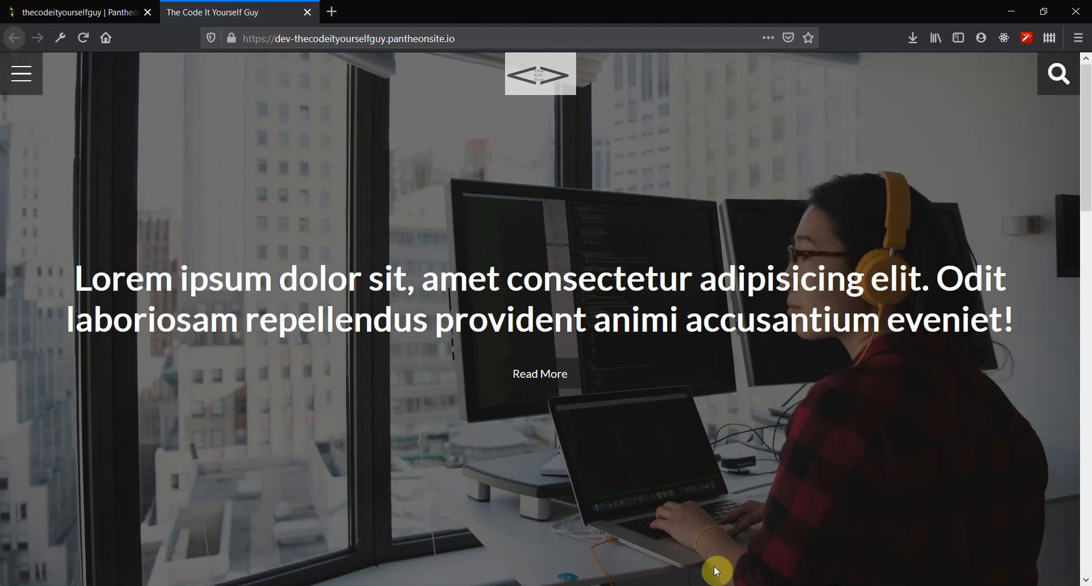
- Switch to Photos and view the memory exhausted error screenshot in full screen
mouse_move(717, 583)
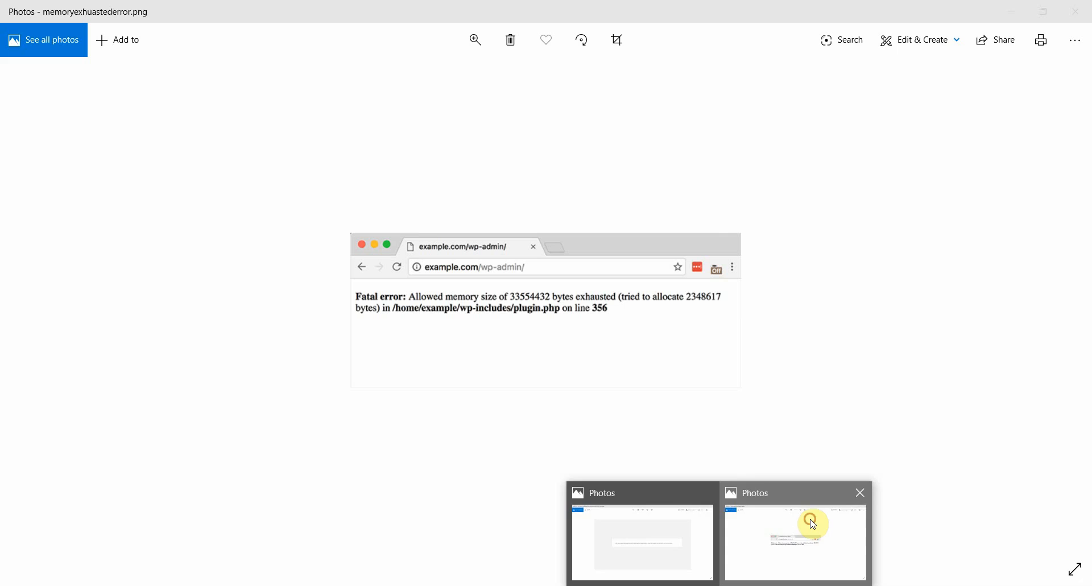
click(813, 524)
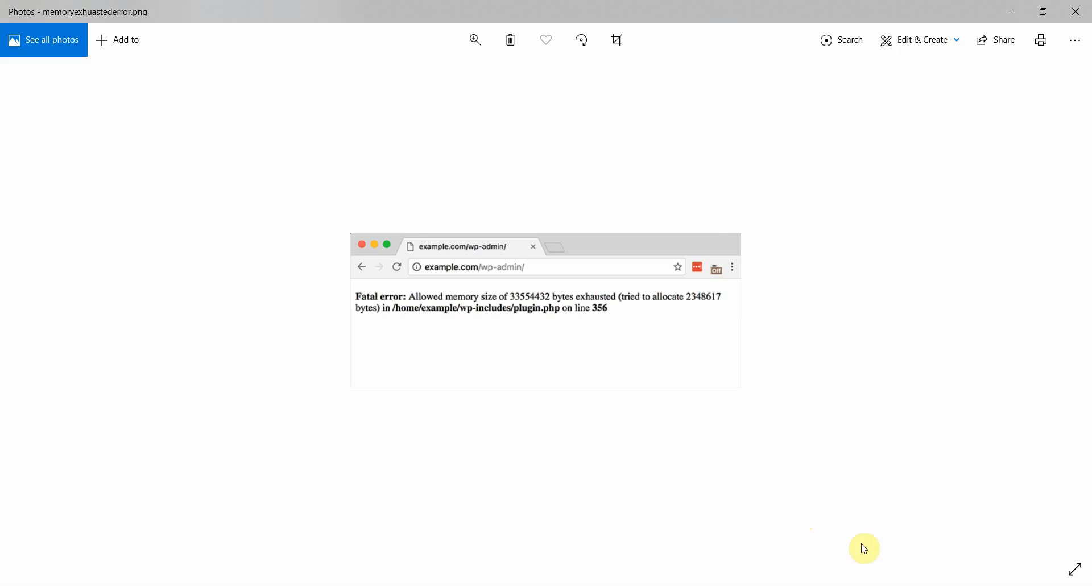
click(1071, 571)
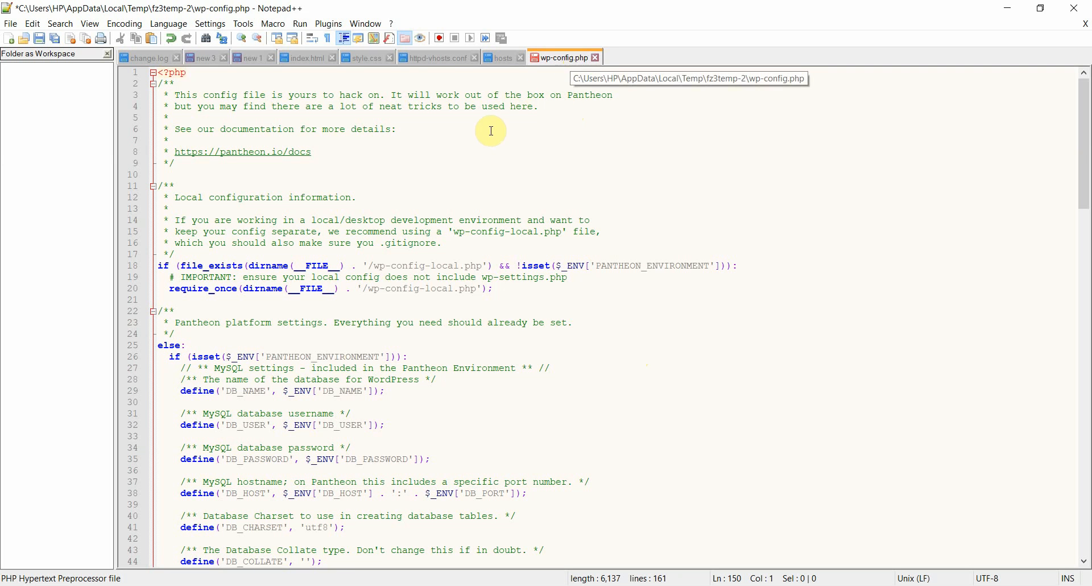
- In wp-config.php in Notepad++, insert two new lines after the WP_DEBUG block, above the "That's all, stop editing!" comment
scroll(441, 258, down, 20)
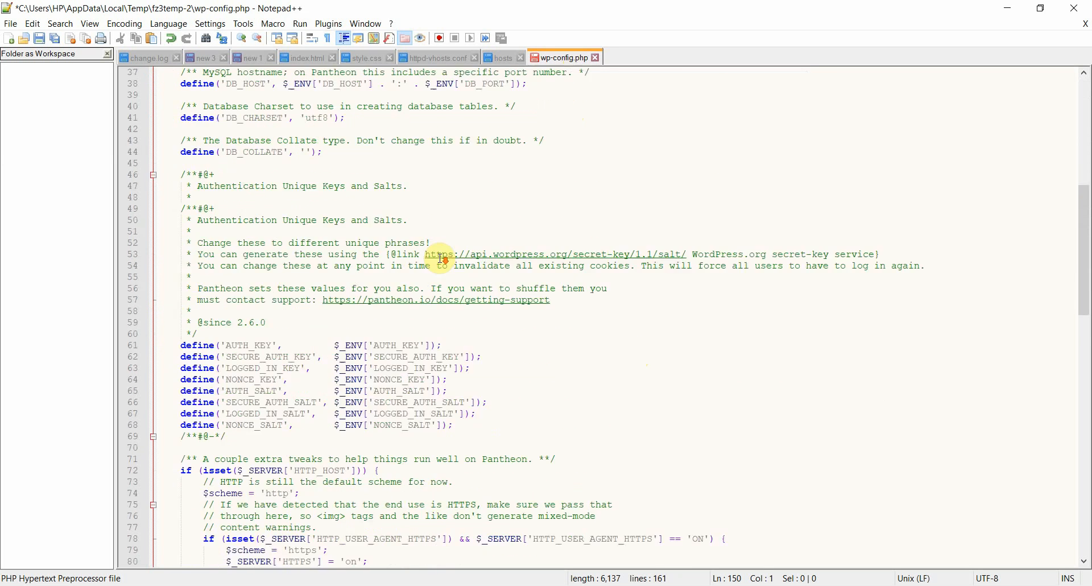
scroll(441, 259, down, 12)
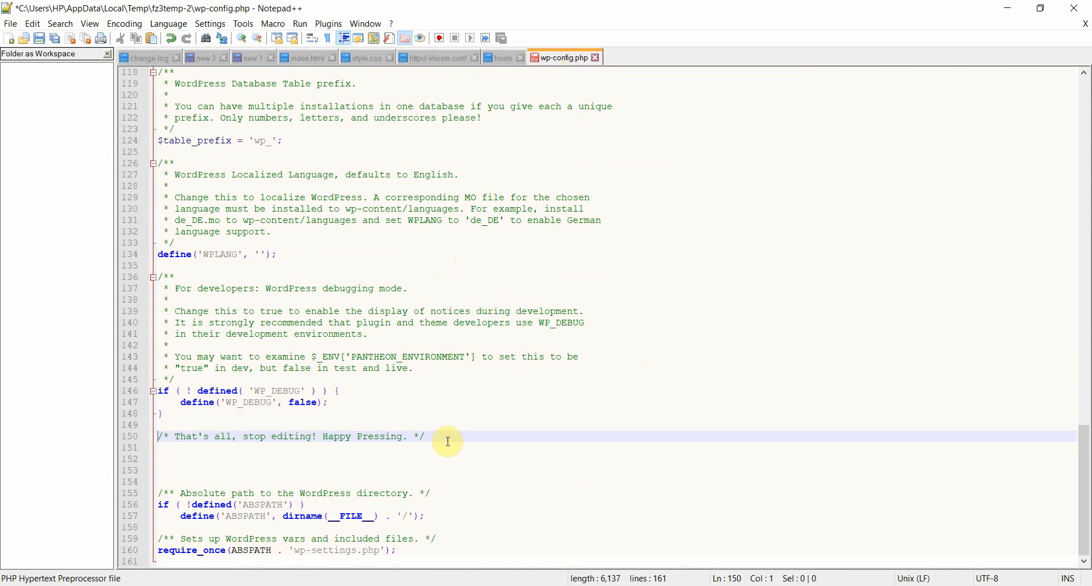
drag(446, 439, 159, 436)
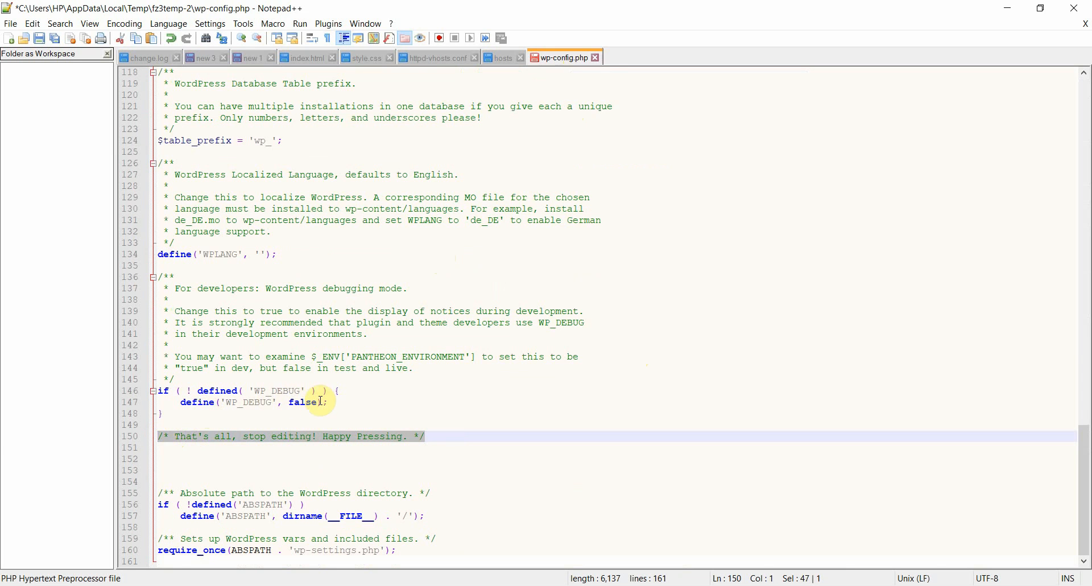
click(170, 414)
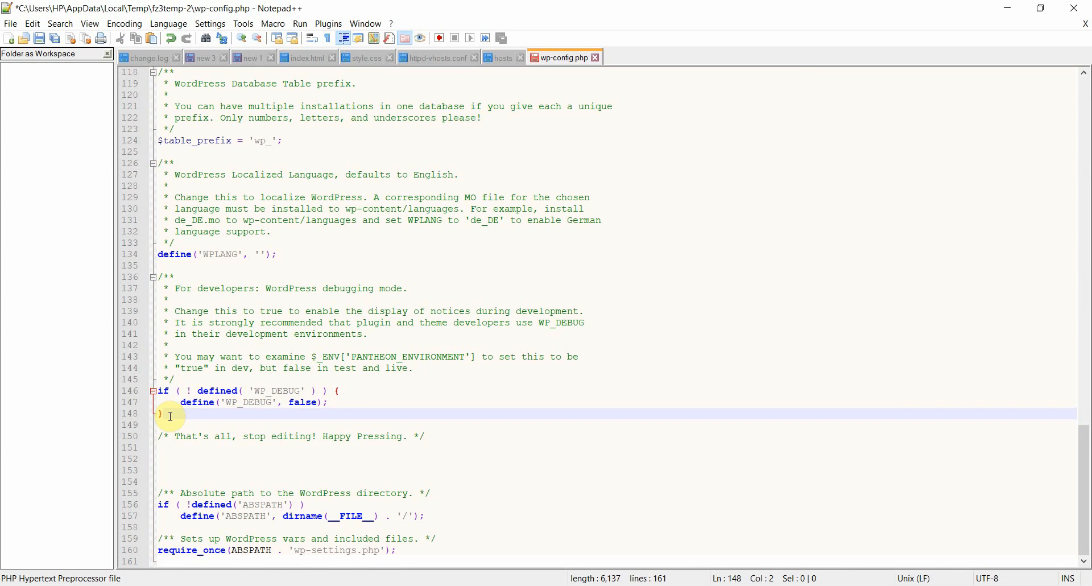
key(Return)
key(Return)
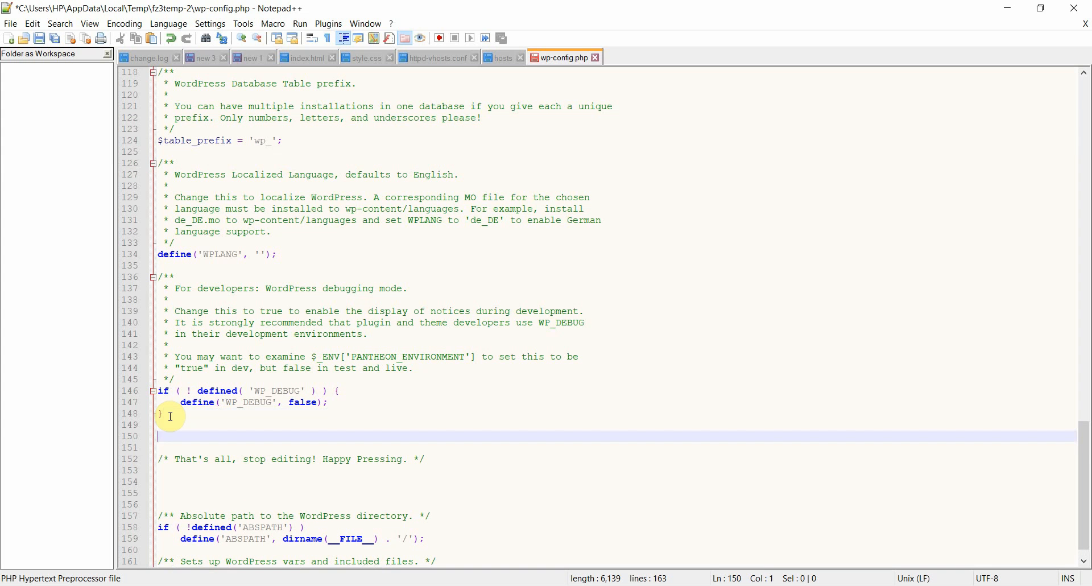
- Add define('WP_MEMORY_LIMIT', '265M'); on the new line, and upload the saved wp-config.php back to the server
text(define)
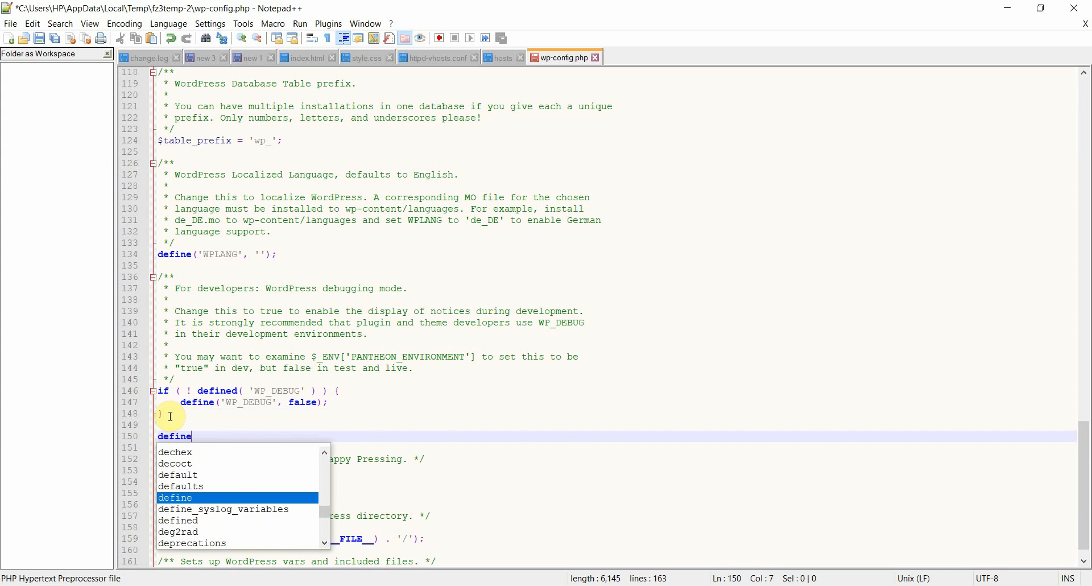
text((')
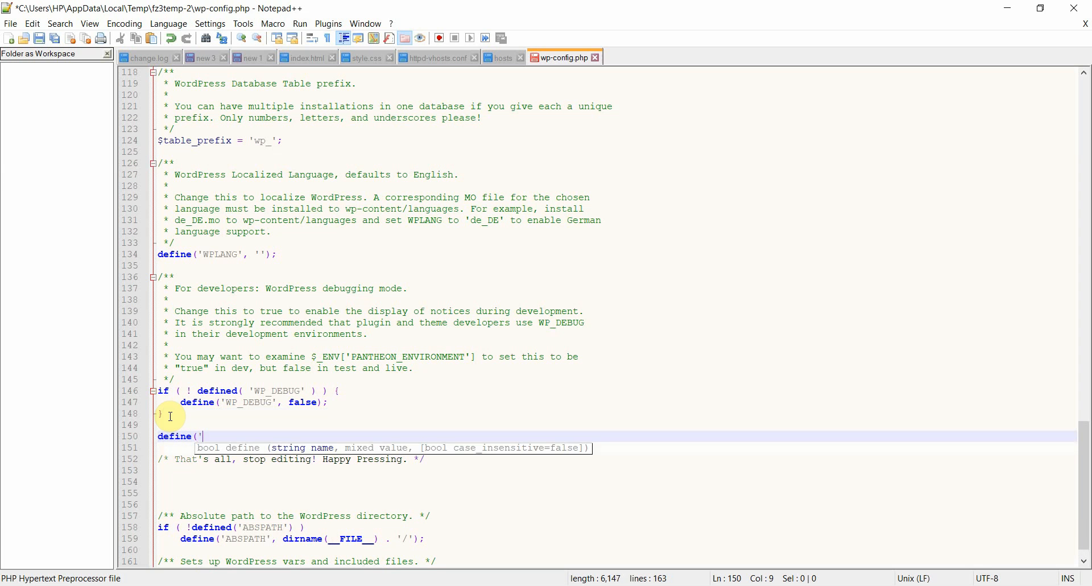
text(WP_MEMORY)
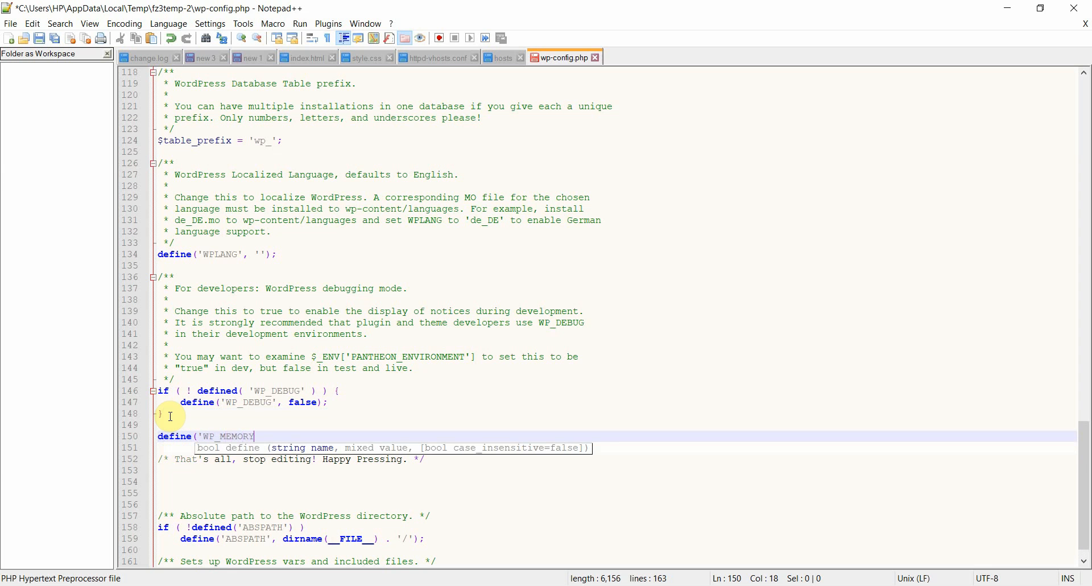
text(_LIMIT', )
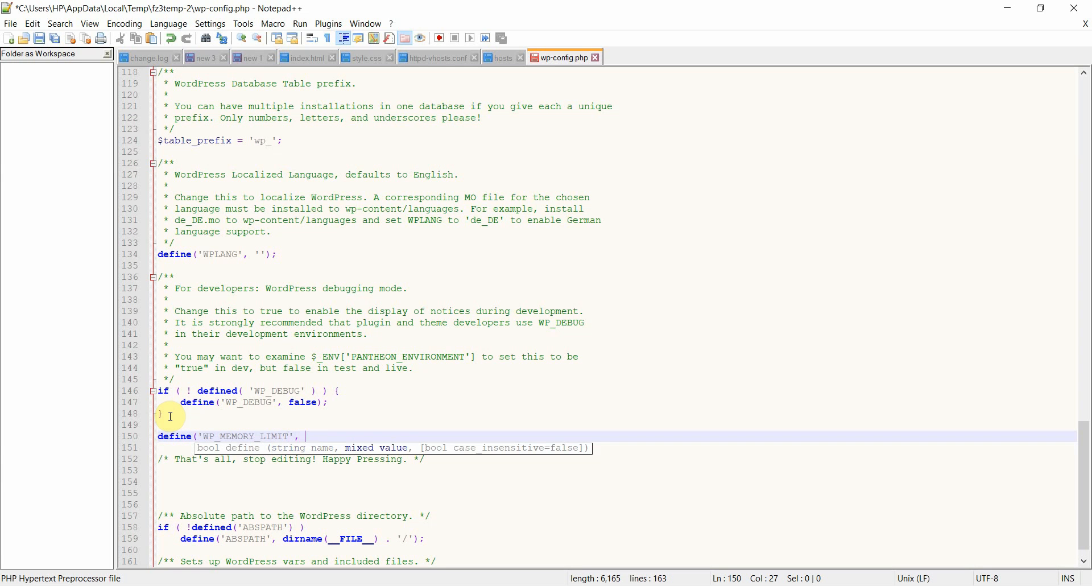
text('265M')
text())
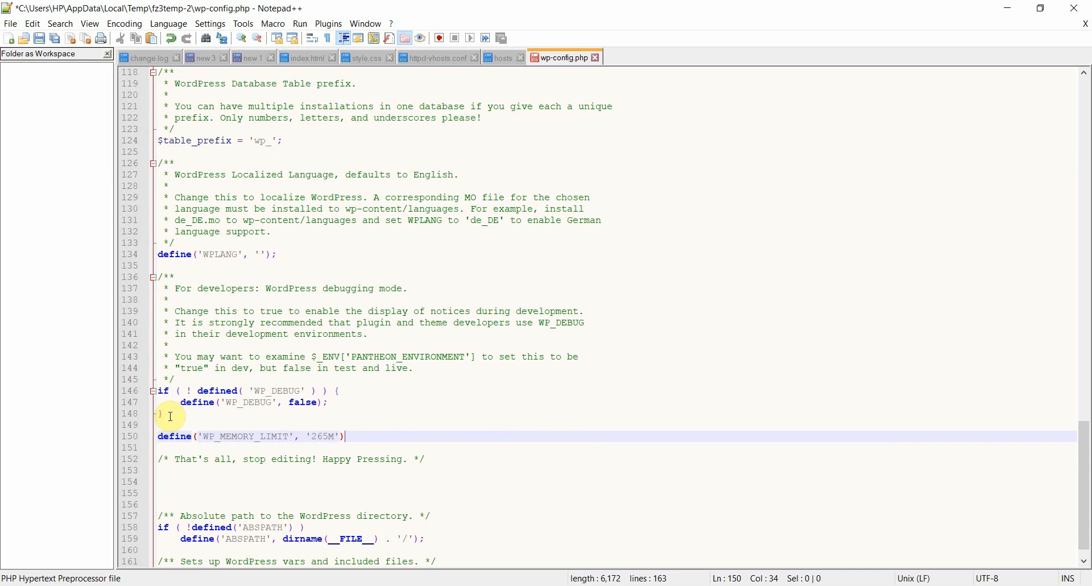
text(;)
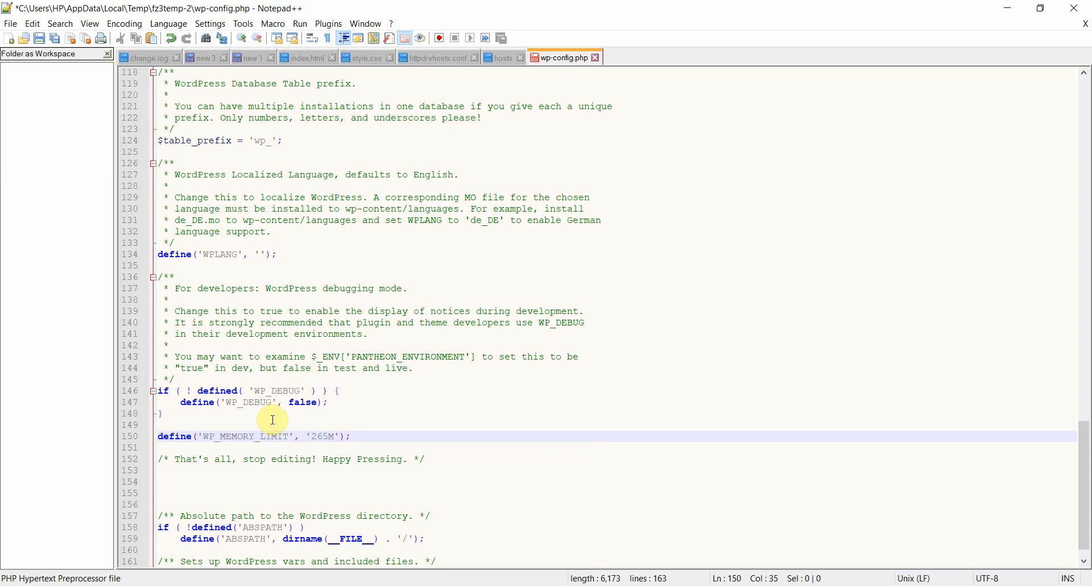
key(ctrl+s)
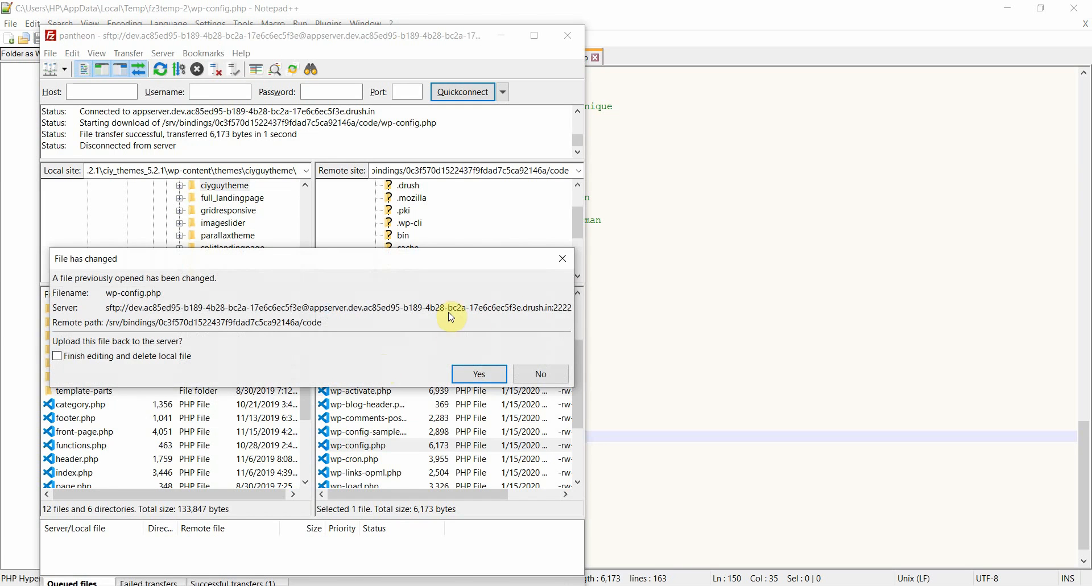
click(480, 373)
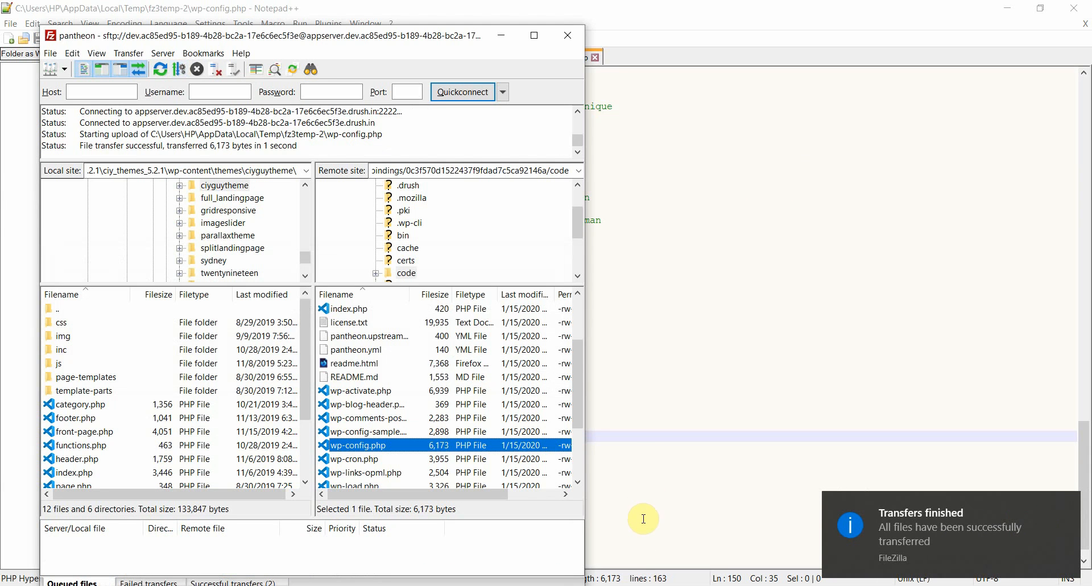
- Switch to Firefox and reload the dev site to check its home page with the memory limit defined
click(614, 585)
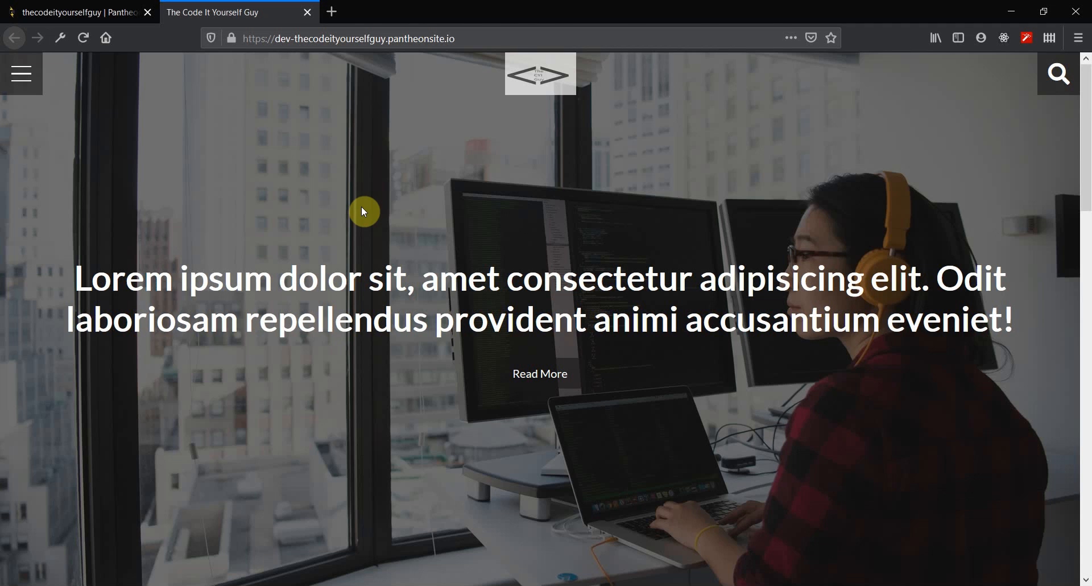
key(F5)
scroll(570, 194, down, 8)
scroll(570, 194, up, 8)
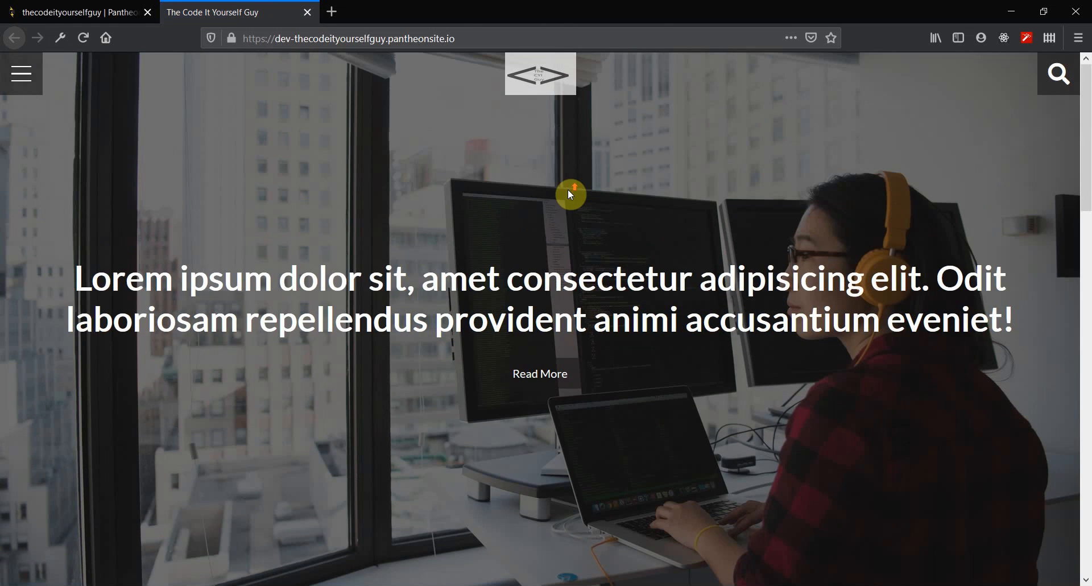